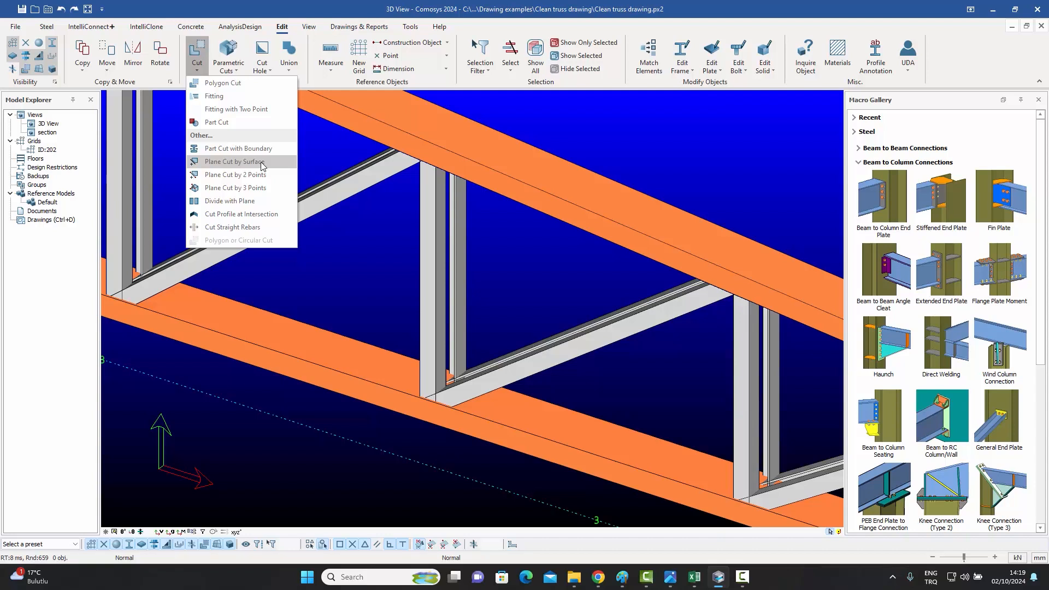
Step: Trim the lower end of the middle bay's diagonal against the bottom chord's top face using Plane Cut by Surface
{"action": "left_click", "coordinate": [233, 162]}
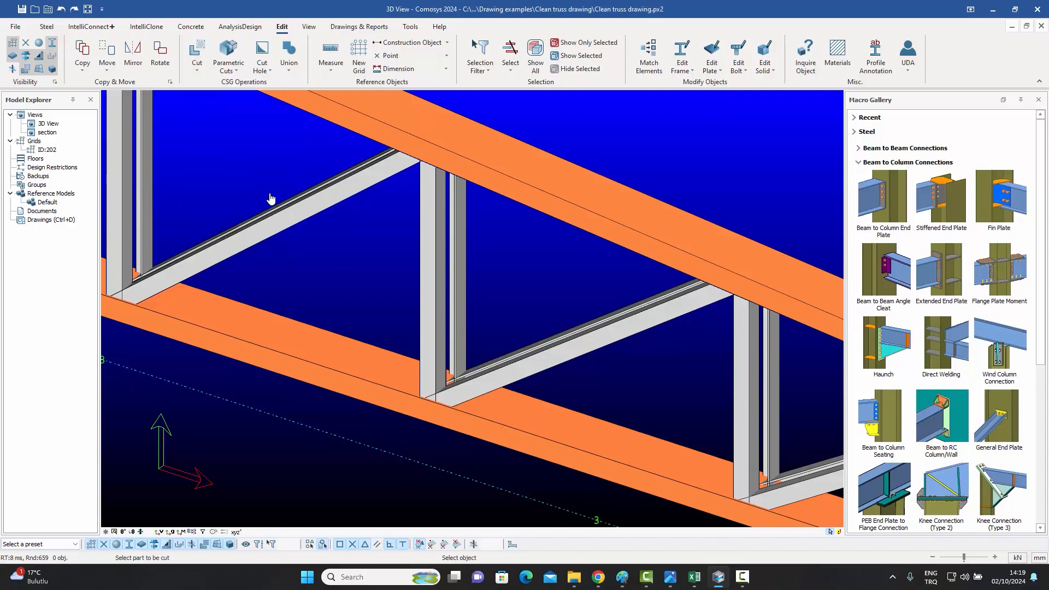
{"action": "left_click", "coordinate": [546, 362]}
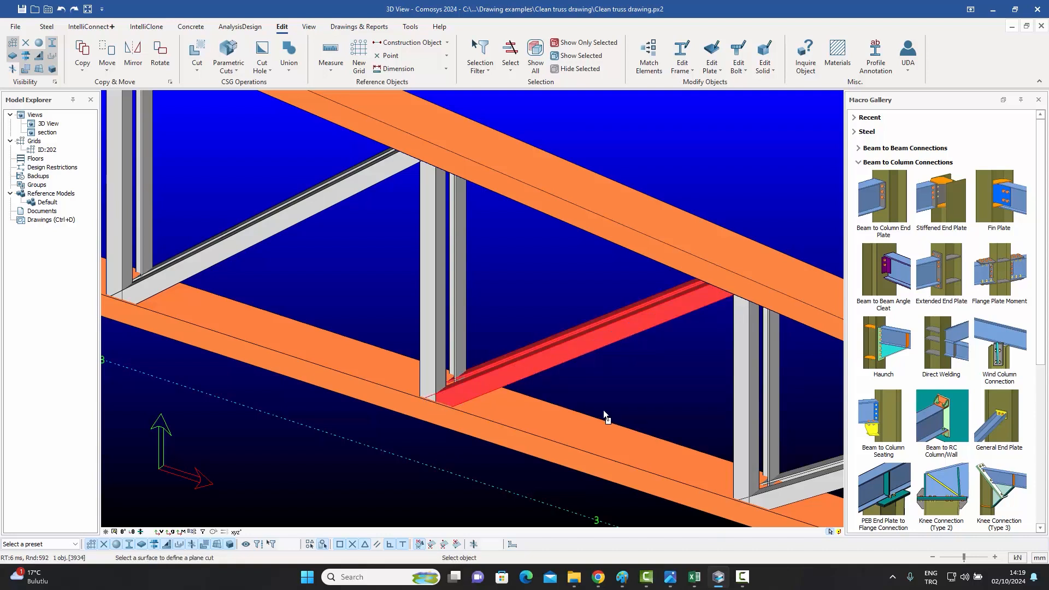
{"action": "left_click", "coordinate": [565, 428]}
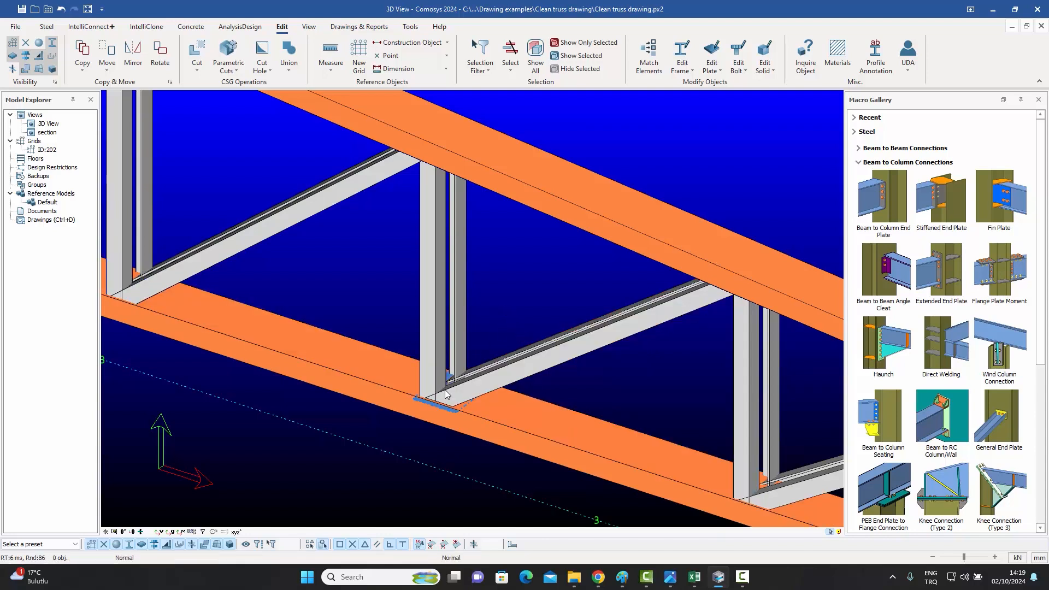
{"action": "scroll", "coordinate": [440, 397], "scroll_direction": "up", "scroll_amount": 5}
{"action": "left_click", "coordinate": [391, 423]}
{"action": "mouse_move", "coordinate": [391, 418]}
{"action": "middle_mouse_down"}
{"action": "mouse_move", "coordinate": [425, 422]}
{"action": "mouse_move", "coordinate": [386, 422]}
{"action": "middle_mouse_up"}
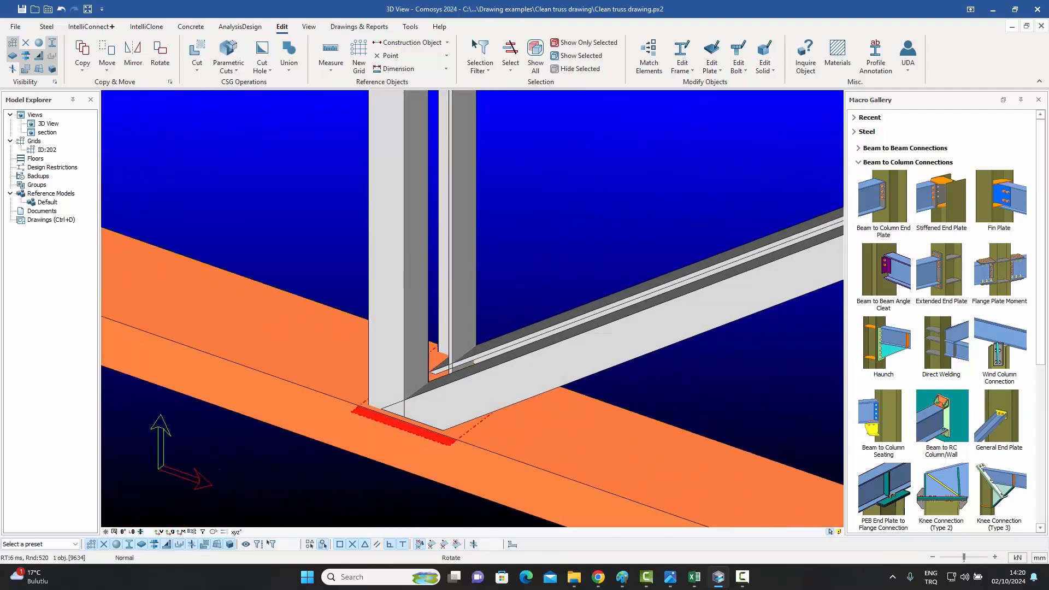
{"action": "left_click", "coordinate": [578, 363]}
{"action": "scroll", "coordinate": [572, 367], "scroll_direction": "down", "scroll_amount": 6}
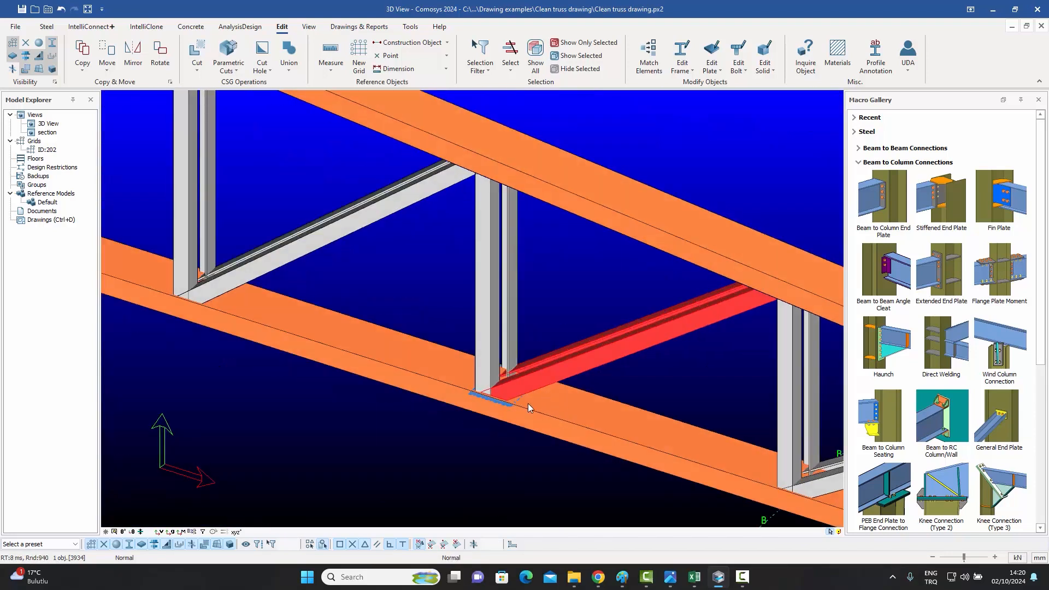
{"action": "left_click", "coordinate": [558, 303]}
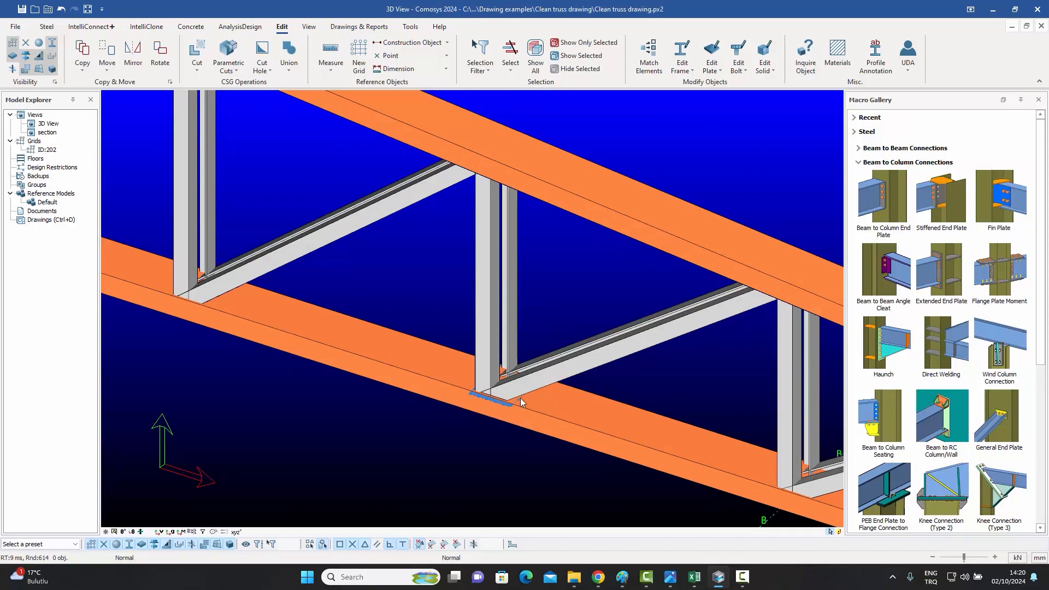
Step: Cut the same diagonal with Plane Cut by Surface, using the side face of the adjoining vertical member
{"action": "scroll", "coordinate": [515, 384], "scroll_direction": "up", "scroll_amount": 4}
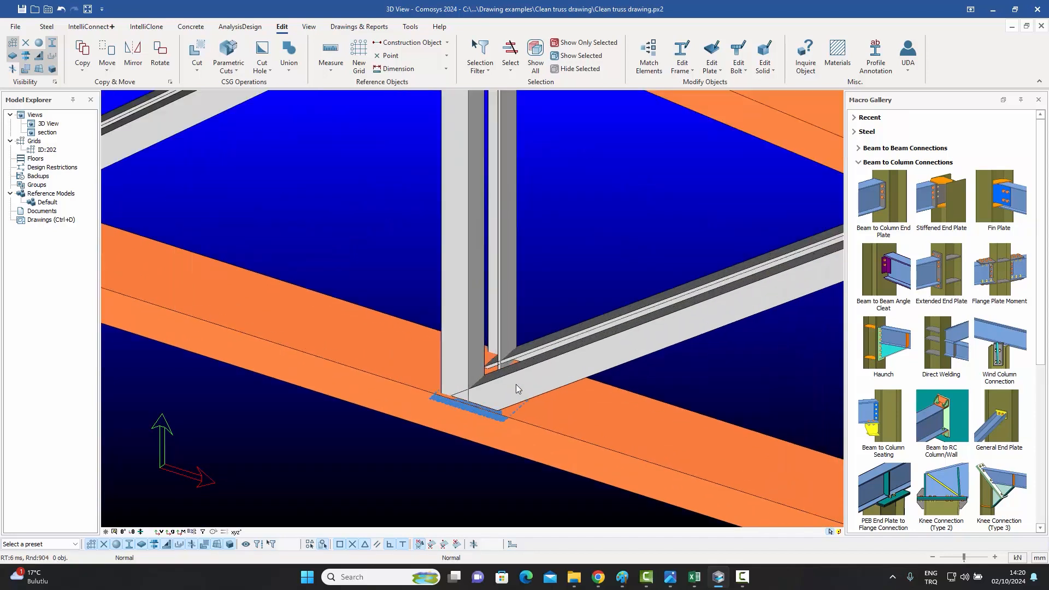
{"action": "left_click", "coordinate": [197, 69]}
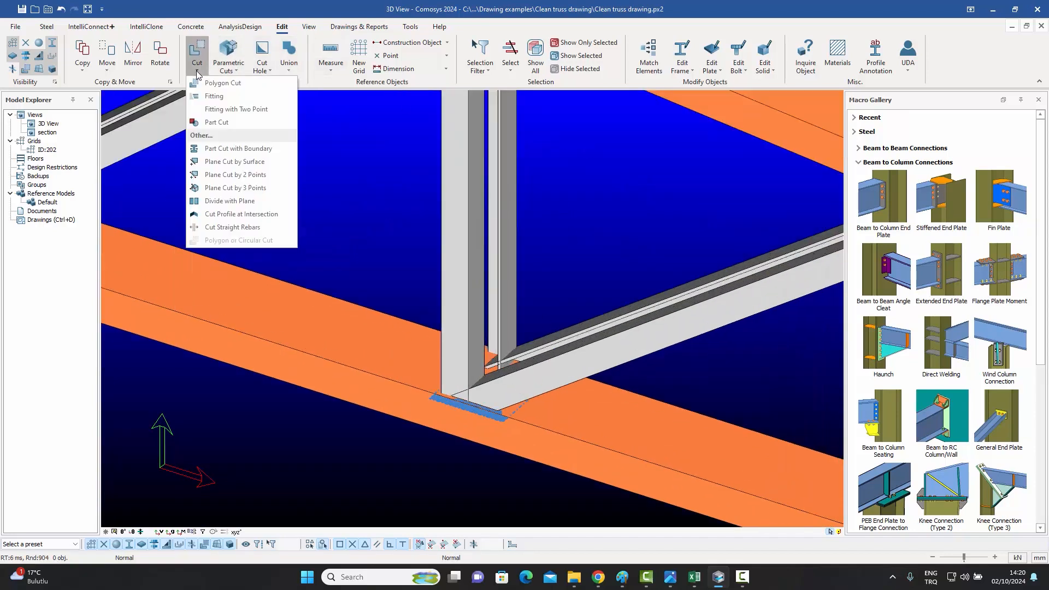
{"action": "left_click", "coordinate": [214, 164]}
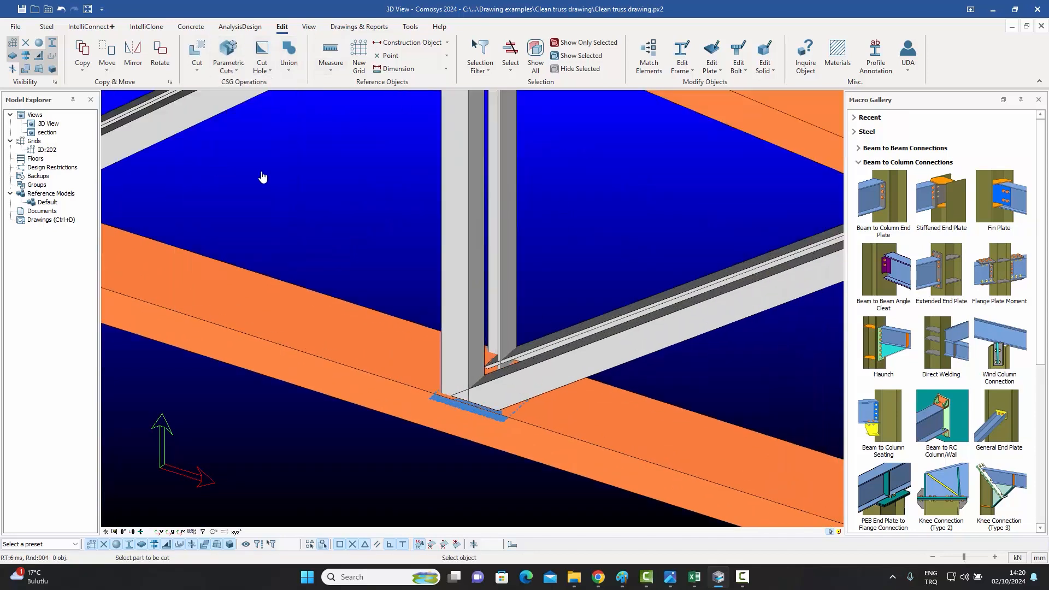
{"action": "left_click", "coordinate": [648, 340]}
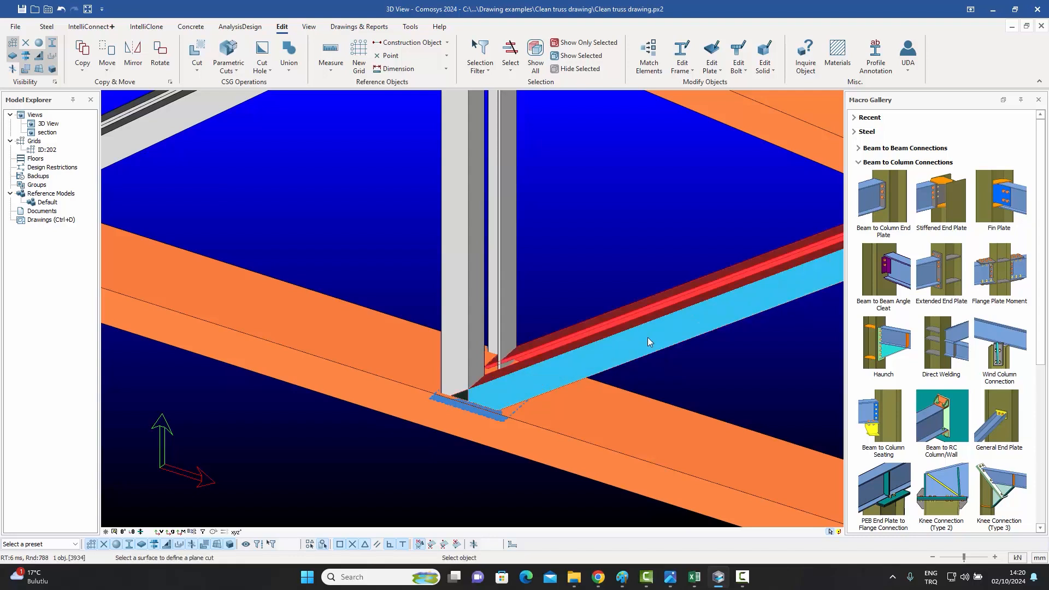
{"action": "left_click", "coordinate": [509, 302]}
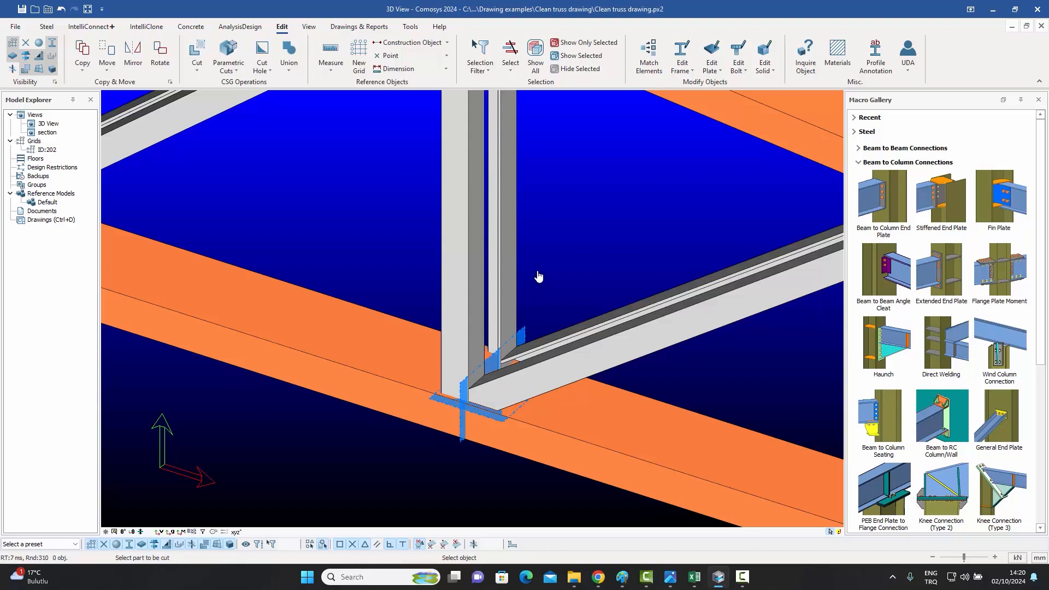
{"action": "left_click", "coordinate": [522, 336]}
{"action": "mouse_move", "coordinate": [523, 336]}
{"action": "middle_mouse_down"}
{"action": "mouse_move", "coordinate": [530, 330]}
{"action": "mouse_move", "coordinate": [520, 334]}
{"action": "middle_mouse_up"}
{"action": "left_click", "coordinate": [556, 294]}
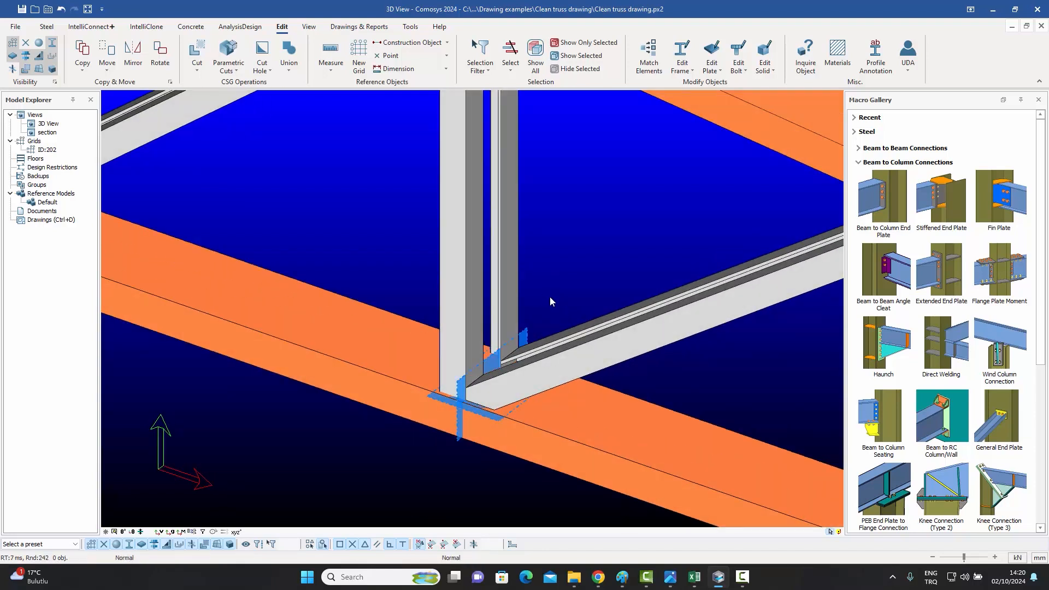
Step: Trim the vertical member's lower end against the bottom chord's top face using Plane Cut by Surface
{"action": "left_click", "coordinate": [464, 250]}
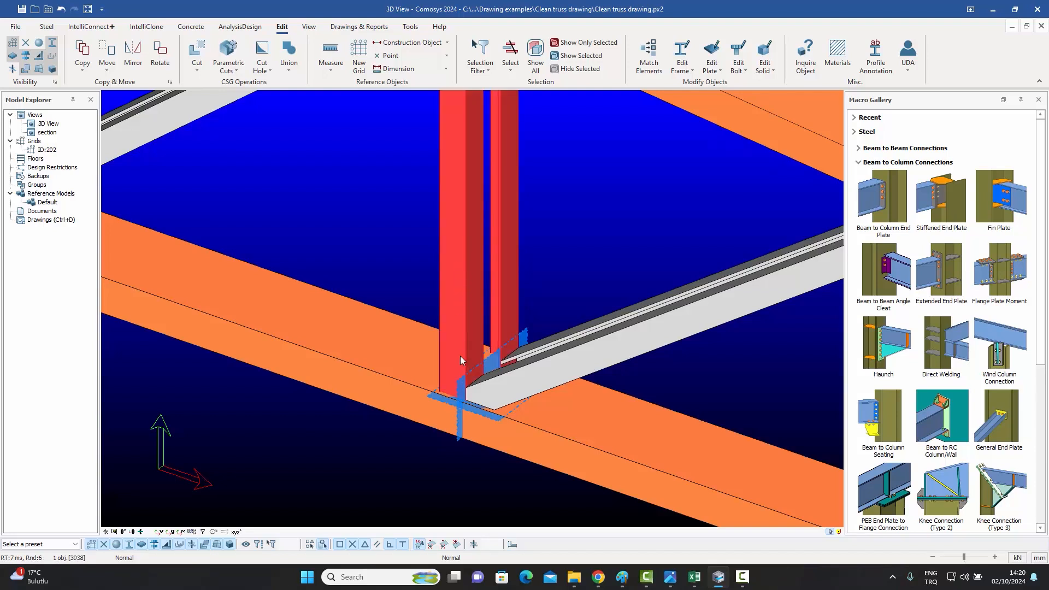
{"action": "left_click", "coordinate": [348, 205]}
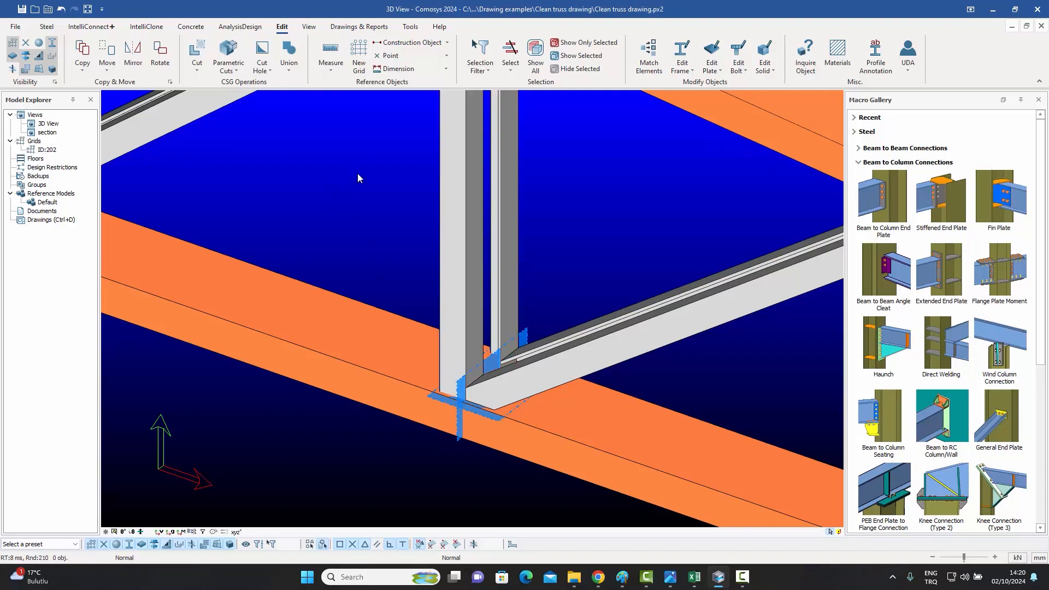
{"action": "left_click", "coordinate": [196, 60]}
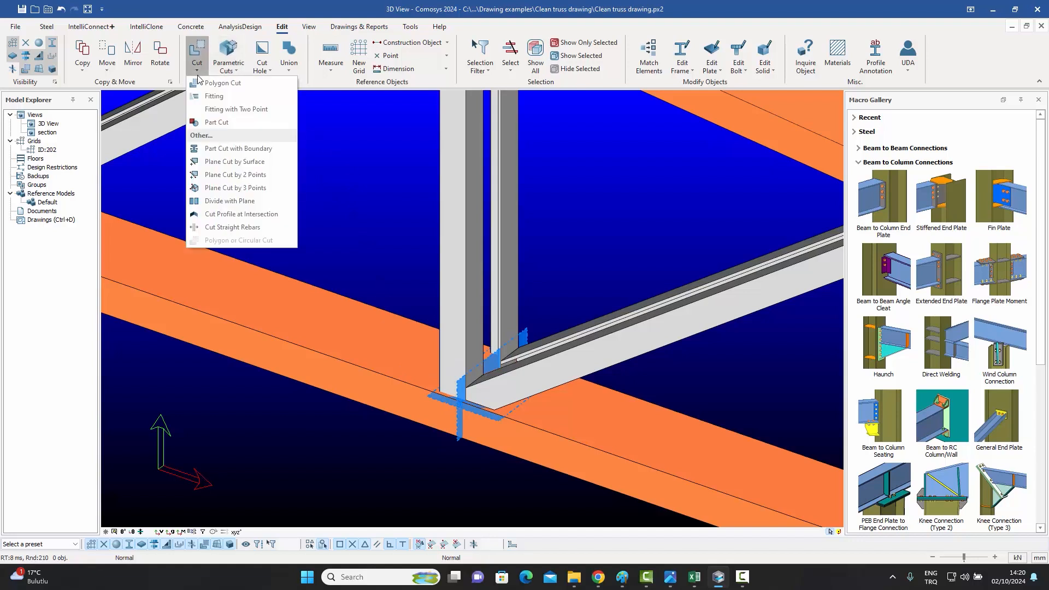
{"action": "left_click", "coordinate": [227, 175]}
{"action": "left_click", "coordinate": [458, 271]}
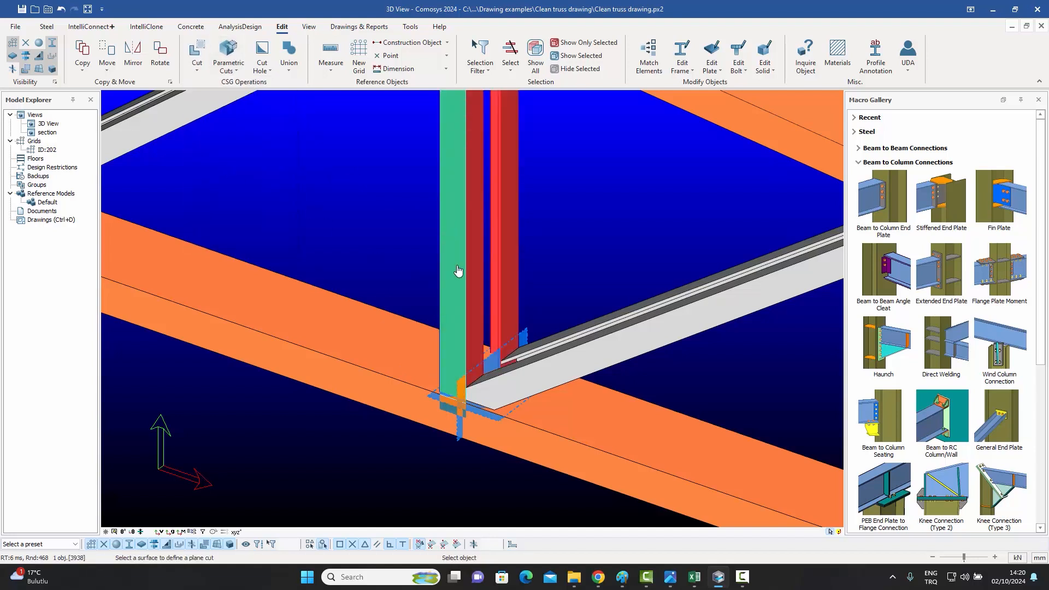
{"action": "left_click", "coordinate": [587, 426]}
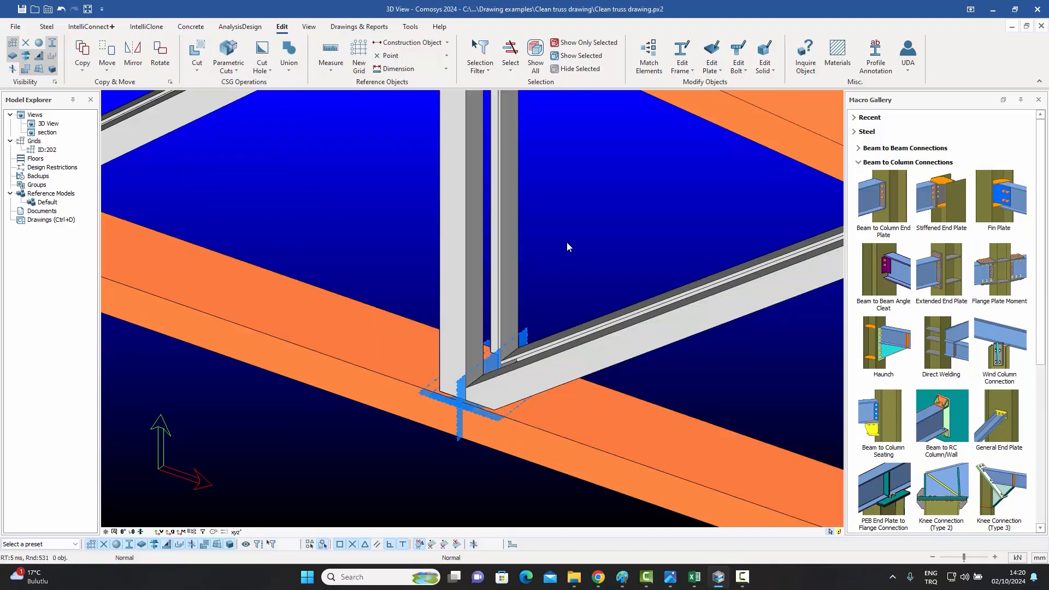
Step: Examine the plane cuts where the vertical and diagonal members meet the bottom chord
{"action": "scroll", "coordinate": [532, 347], "scroll_direction": "up", "scroll_amount": 1}
{"action": "left_click", "coordinate": [521, 333]}
{"action": "mouse_move", "coordinate": [521, 333]}
{"action": "middle_mouse_down"}
{"action": "mouse_move", "coordinate": [546, 328]}
{"action": "mouse_move", "coordinate": [525, 330]}
{"action": "middle_mouse_up"}
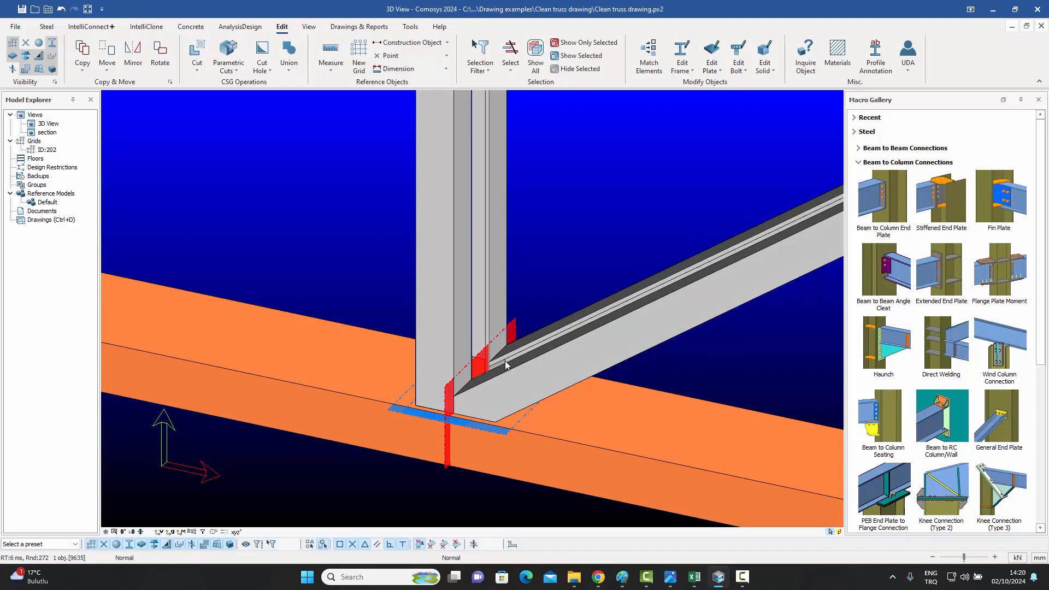
{"action": "left_click", "coordinate": [327, 212]}
{"action": "left_click", "coordinate": [26, 69]}
{"action": "mouse_move", "coordinate": [261, 232]}
{"action": "middle_mouse_down"}
{"action": "mouse_move", "coordinate": [245, 230]}
{"action": "mouse_move", "coordinate": [252, 240]}
{"action": "middle_mouse_up"}
{"action": "scroll", "coordinate": [479, 379], "scroll_direction": "up", "scroll_amount": 4}
{"action": "scroll", "coordinate": [478, 379], "scroll_direction": "down", "scroll_amount": 2}
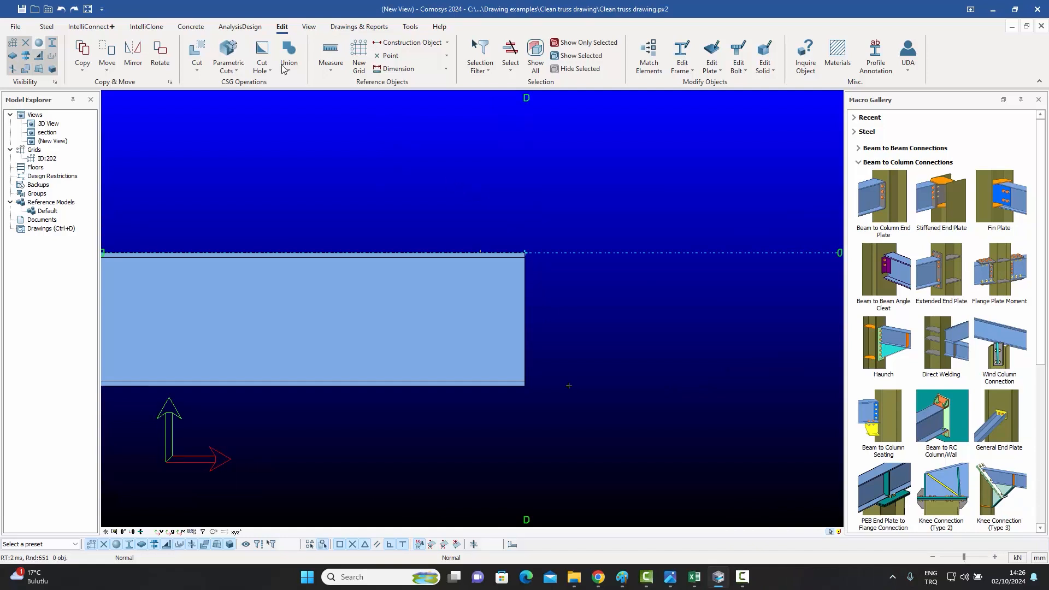
Step: Try Fitting with Two Point on the beam's end along the sloped line through the two reference points, and undo it
{"action": "left_click", "coordinate": [197, 68]}
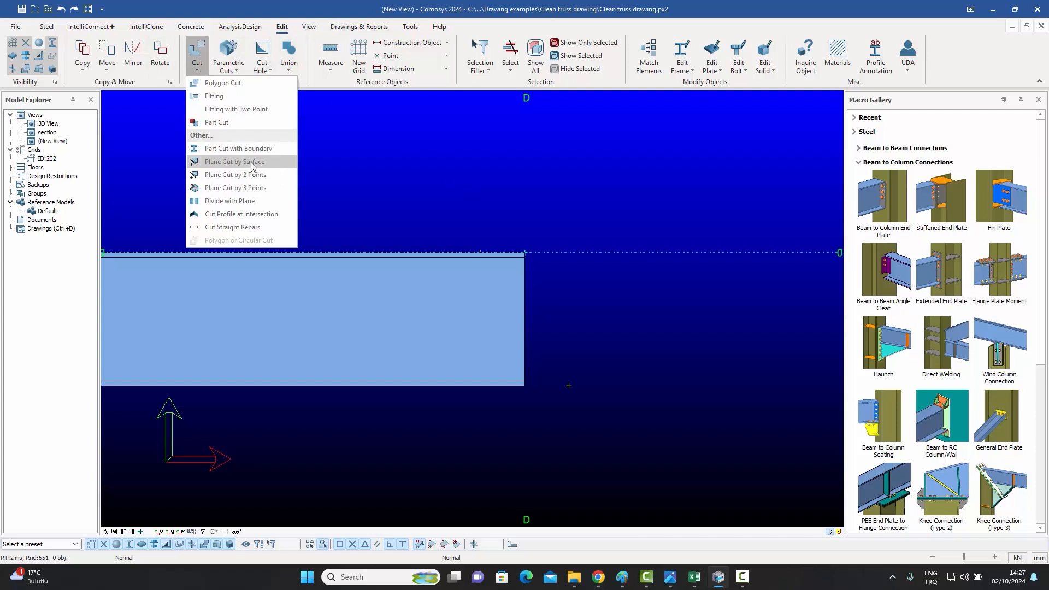
{"action": "left_click", "coordinate": [245, 111]}
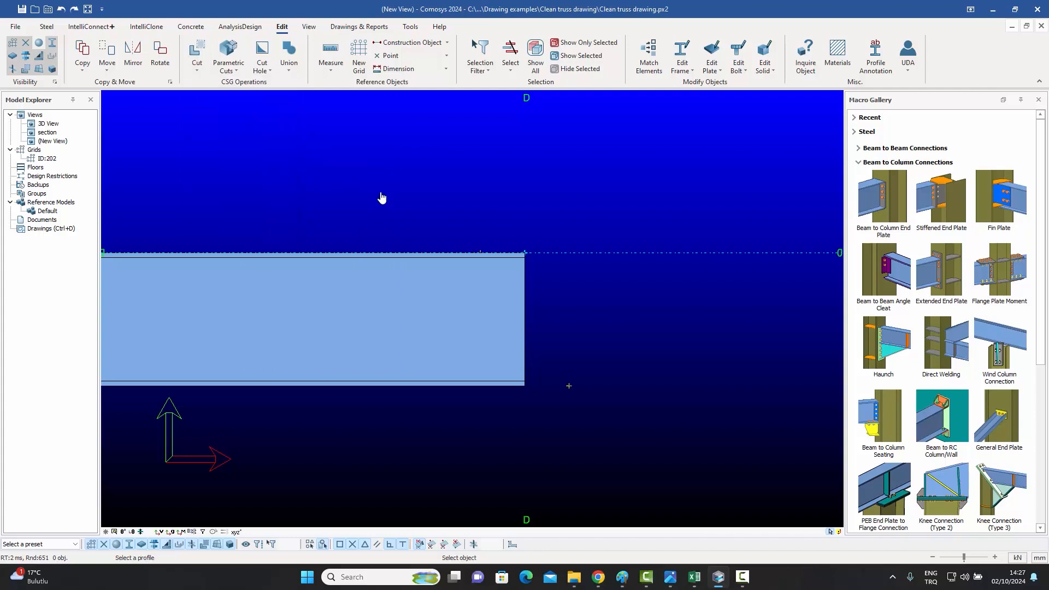
{"action": "left_click", "coordinate": [493, 312]}
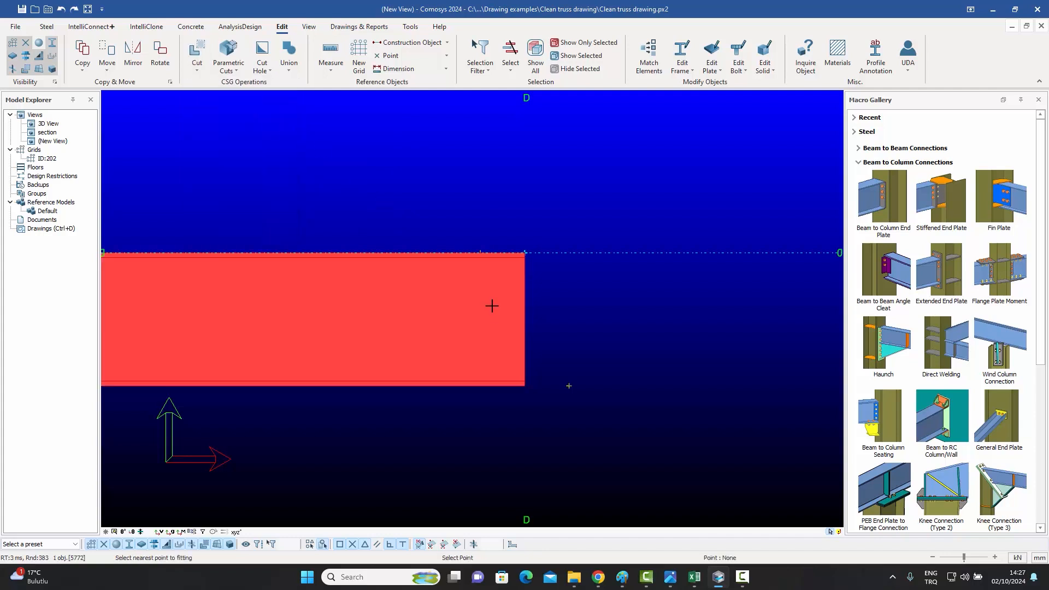
{"action": "left_click", "coordinate": [523, 252]}
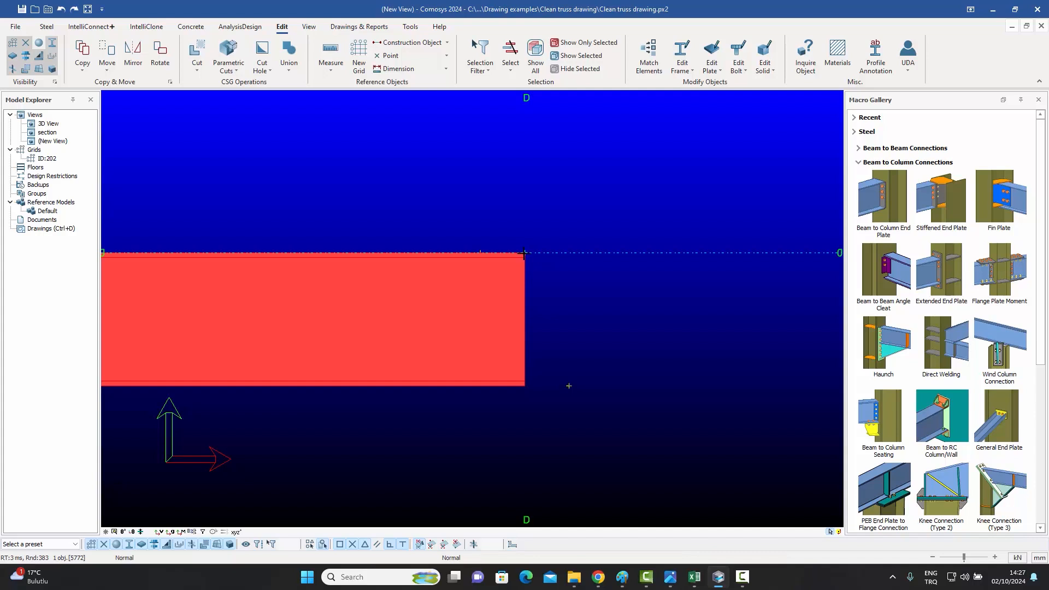
{"action": "left_click", "coordinate": [479, 252]}
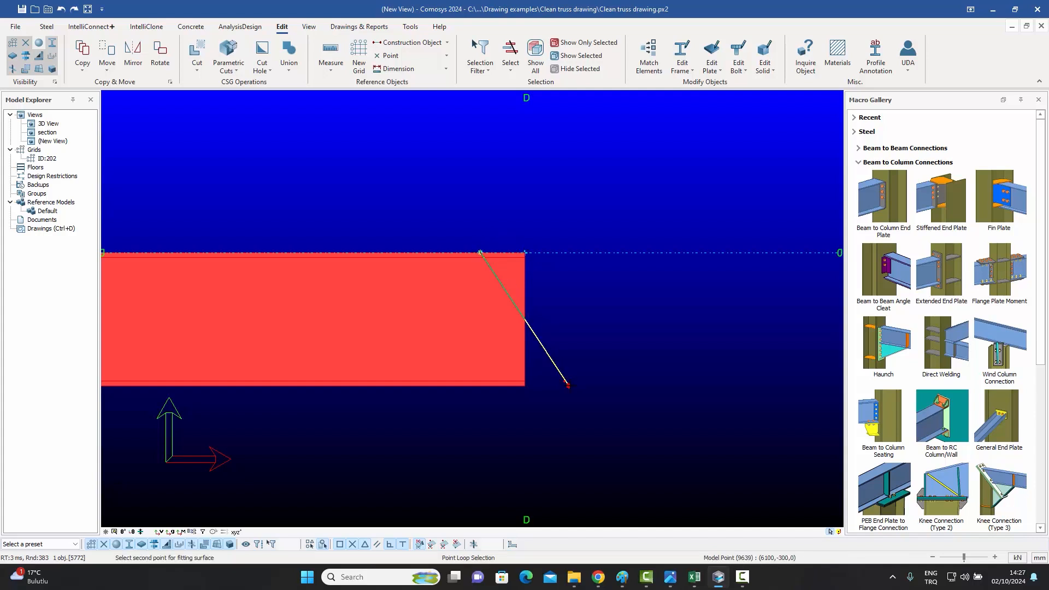
{"action": "left_click", "coordinate": [568, 385]}
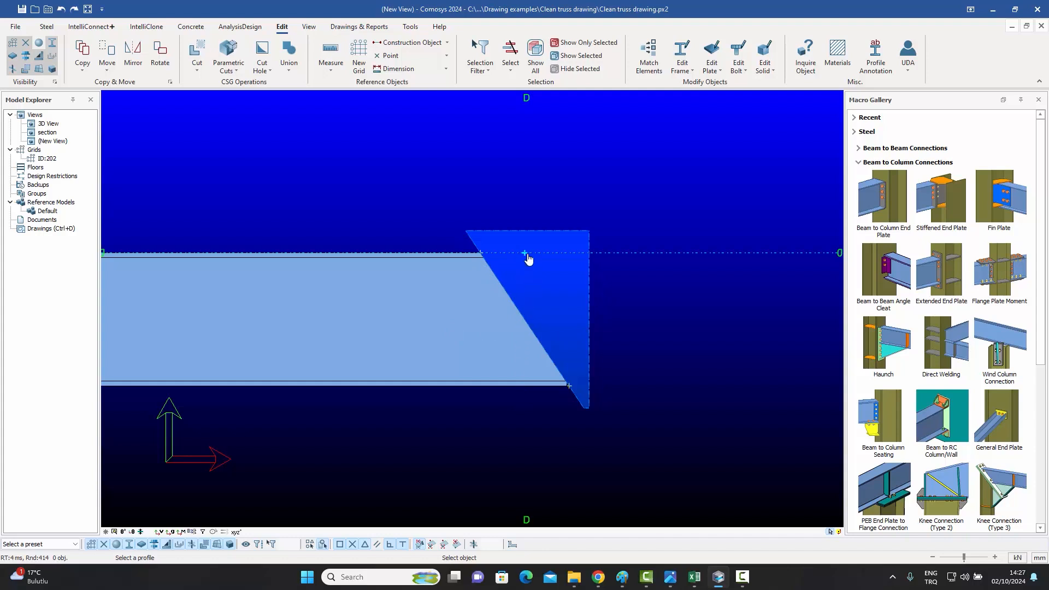
{"action": "key", "text": "Escape"}
{"action": "key", "text": "ctrl+z"}
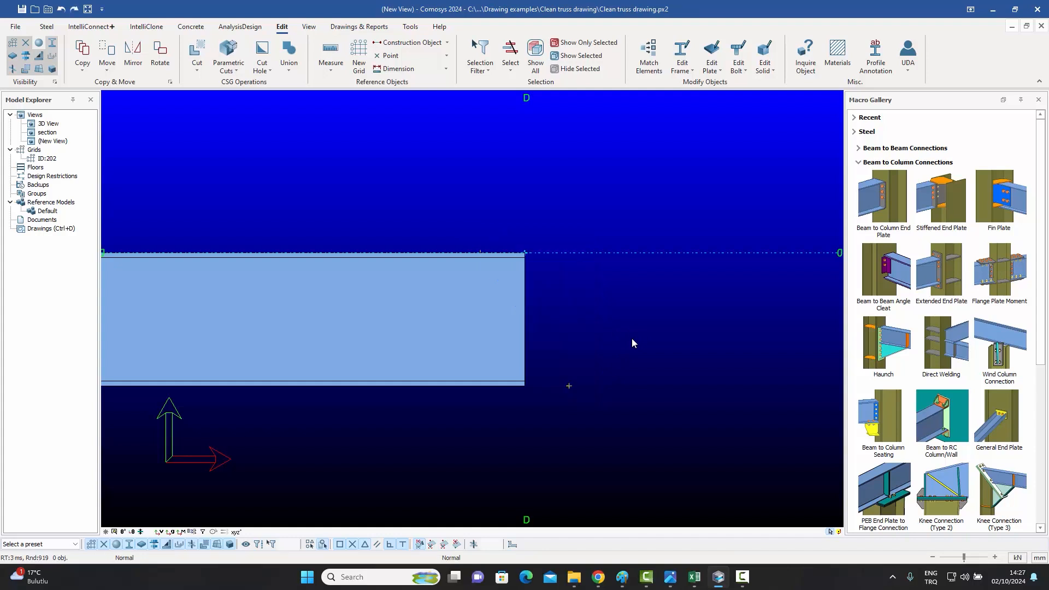
Step: Cut the beam's end with Plane Cut by 2 Points along the sloped line through the upper and lower reference points
{"action": "left_click", "coordinate": [200, 71]}
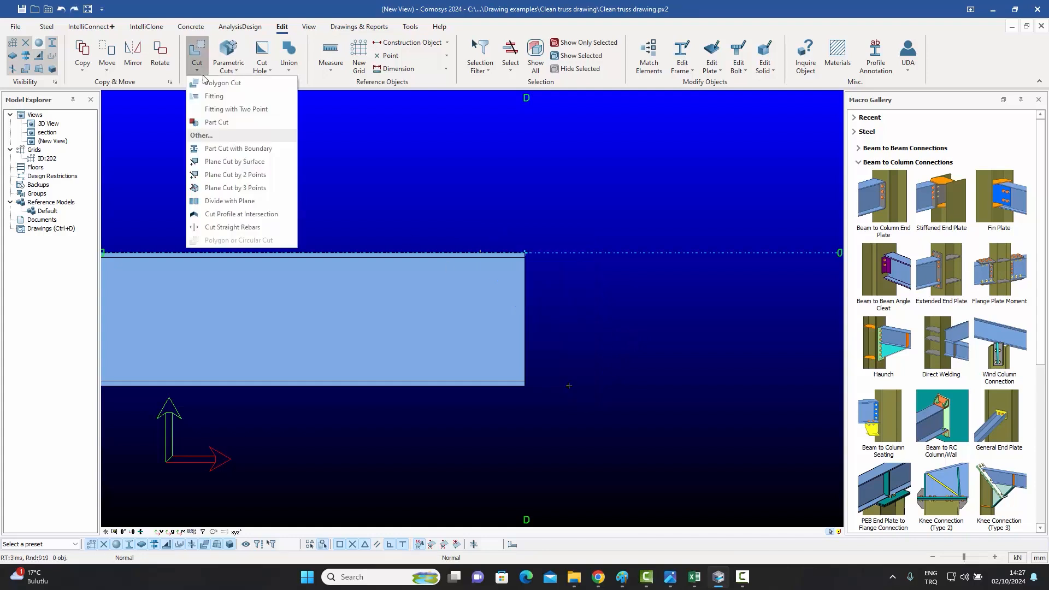
{"action": "left_click", "coordinate": [244, 176]}
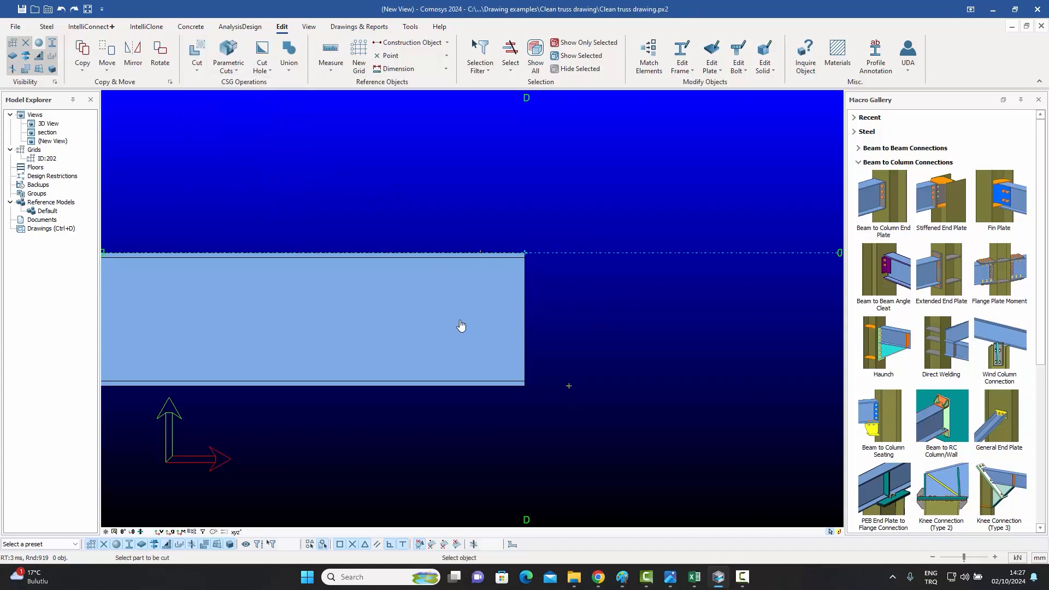
{"action": "left_click", "coordinate": [460, 325]}
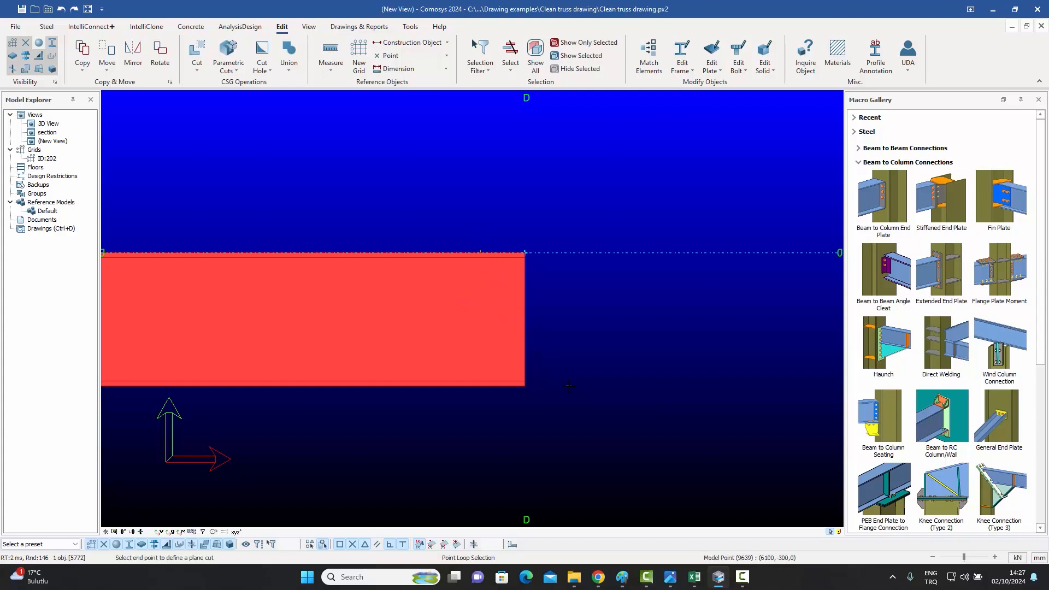
{"action": "left_click", "coordinate": [569, 386]}
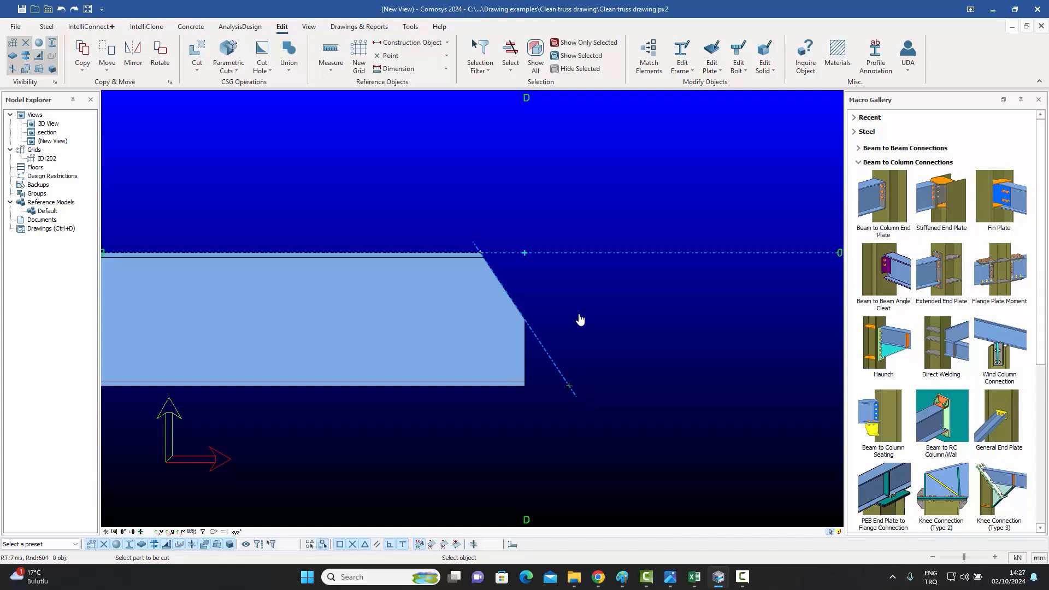
{"action": "key", "text": "Escape"}
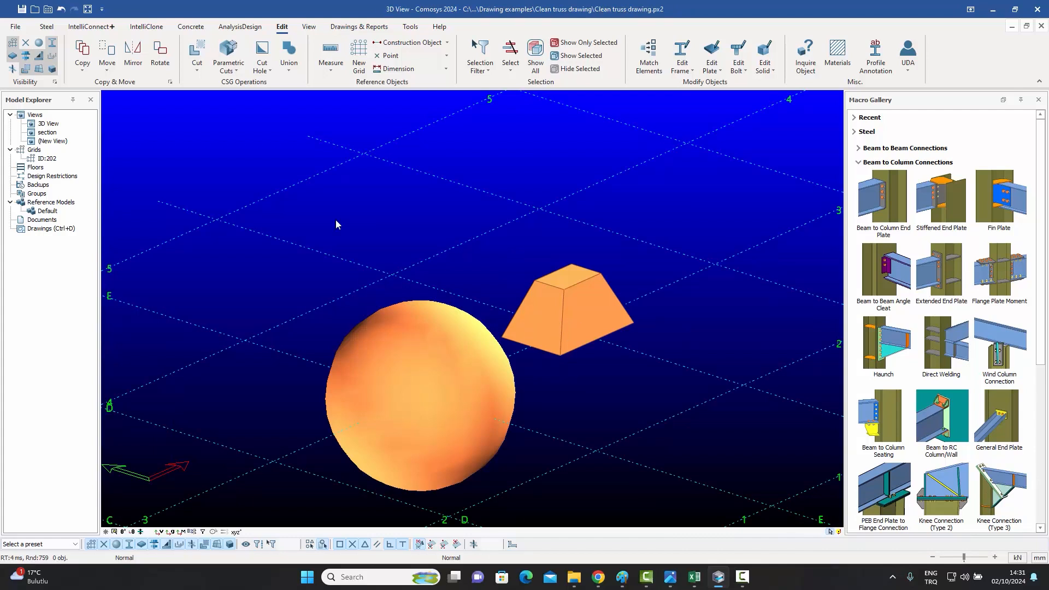
Step: Cut the sphere with Plane Cut by Surface, using a sloping side face of the truncated pyramid as the plane
{"action": "left_click", "coordinate": [197, 60]}
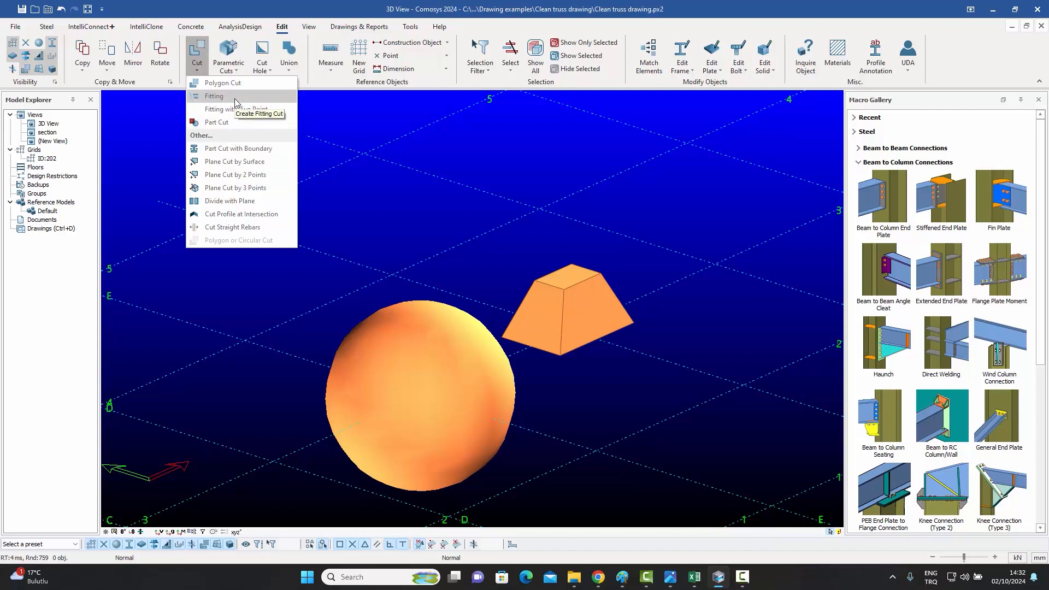
{"action": "left_click", "coordinate": [229, 163]}
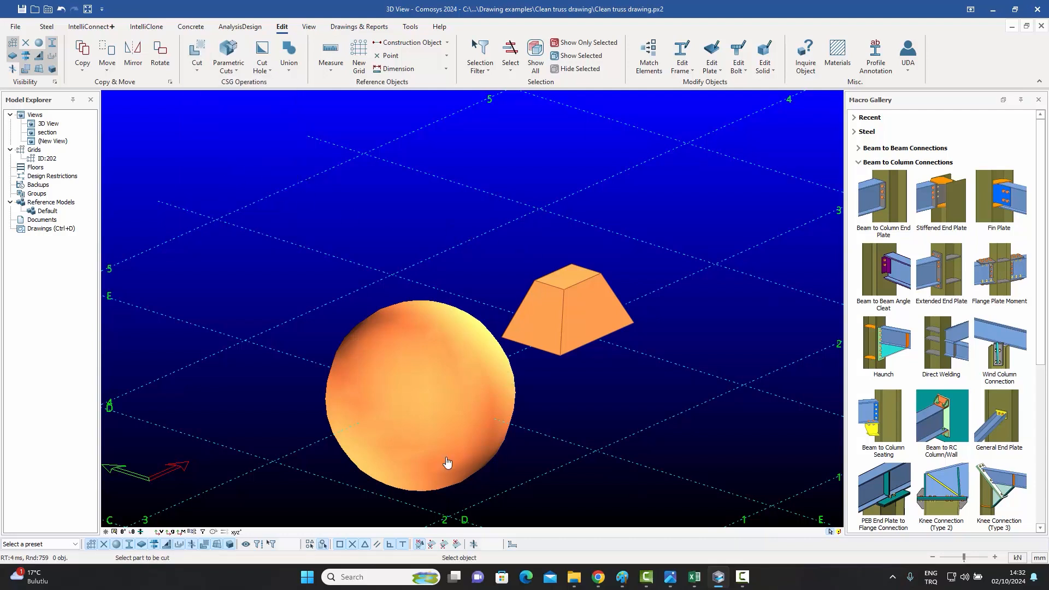
{"action": "left_click", "coordinate": [451, 365]}
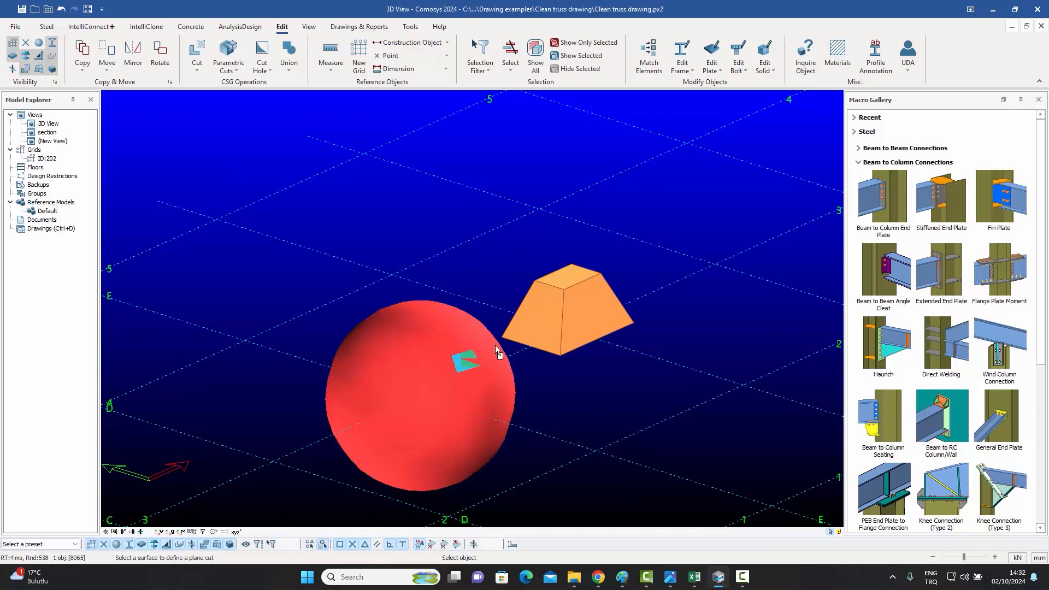
{"action": "left_click", "coordinate": [585, 313]}
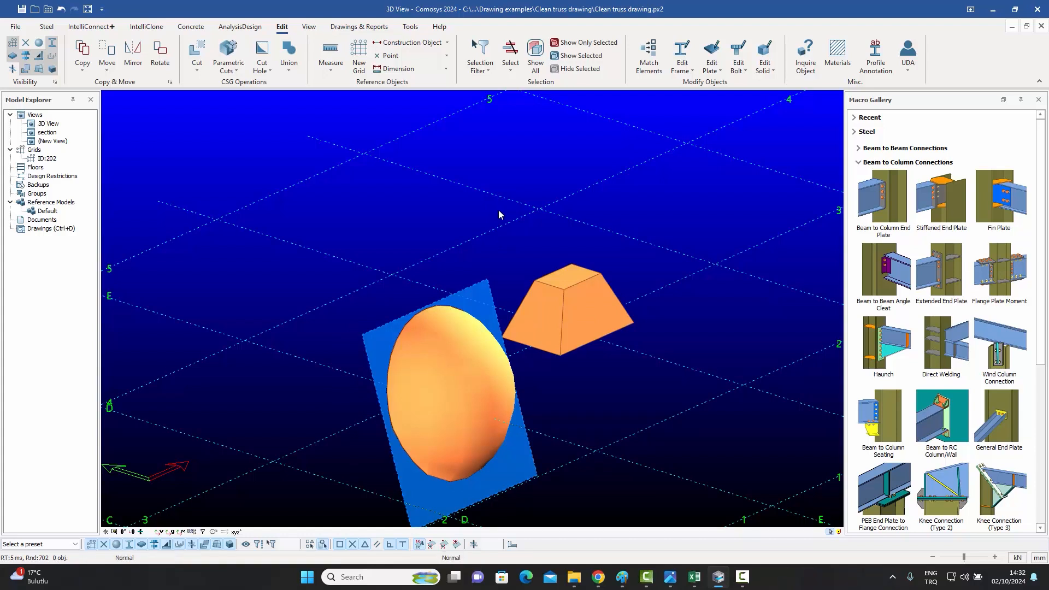
Step: Reverse the direction of the sphere's plane cut so the opposite portion of the sphere is kept
{"action": "left_click", "coordinate": [485, 294]}
{"action": "middle_click_drag", "start_coordinate": [484, 294], "coordinate": [506, 283]}
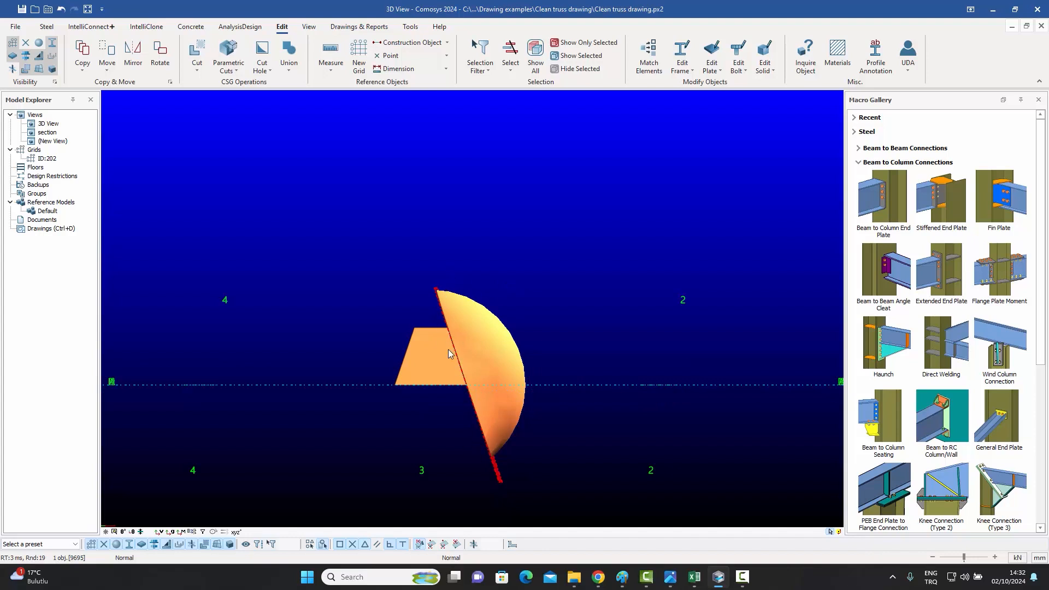
{"action": "middle_click_drag", "start_coordinate": [446, 398], "coordinate": [587, 246]}
{"action": "left_click", "coordinate": [598, 172]}
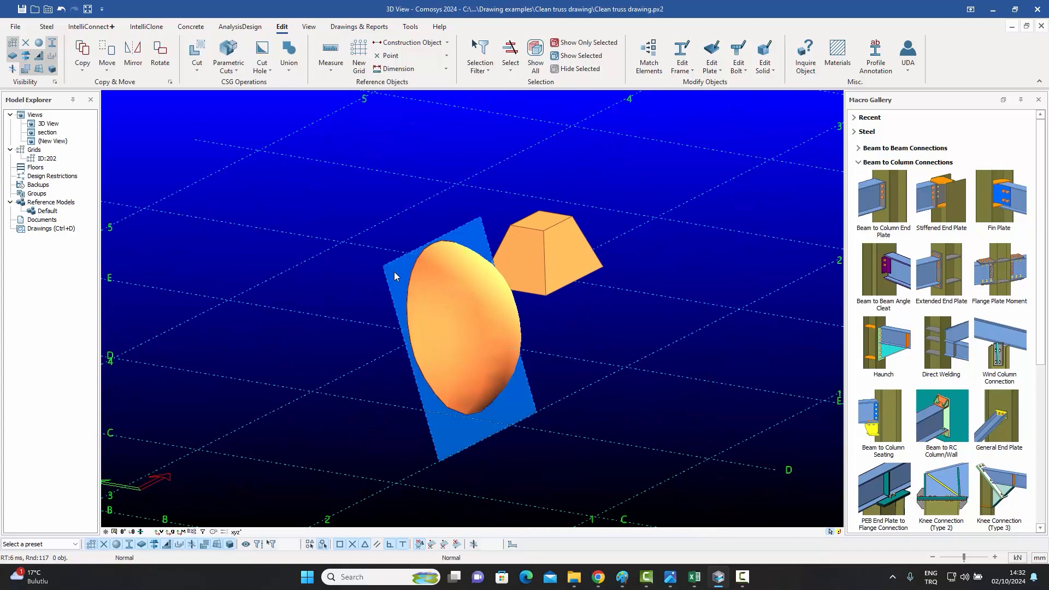
{"action": "double_click", "coordinate": [394, 271]}
{"action": "left_click_drag", "start_coordinate": [642, 148], "coordinate": [646, 137]}
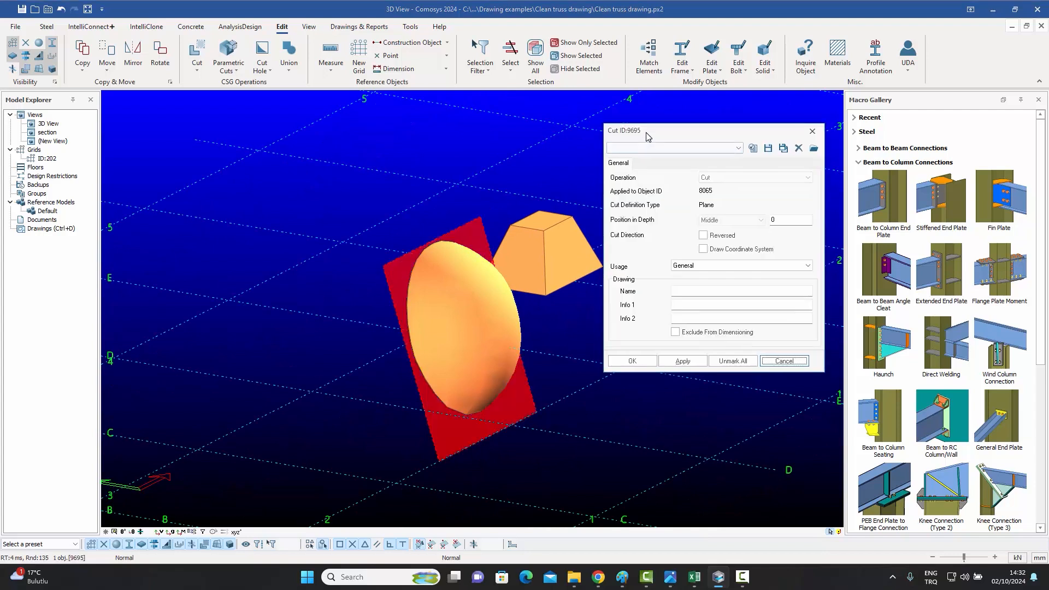
{"action": "left_click", "coordinate": [703, 236]}
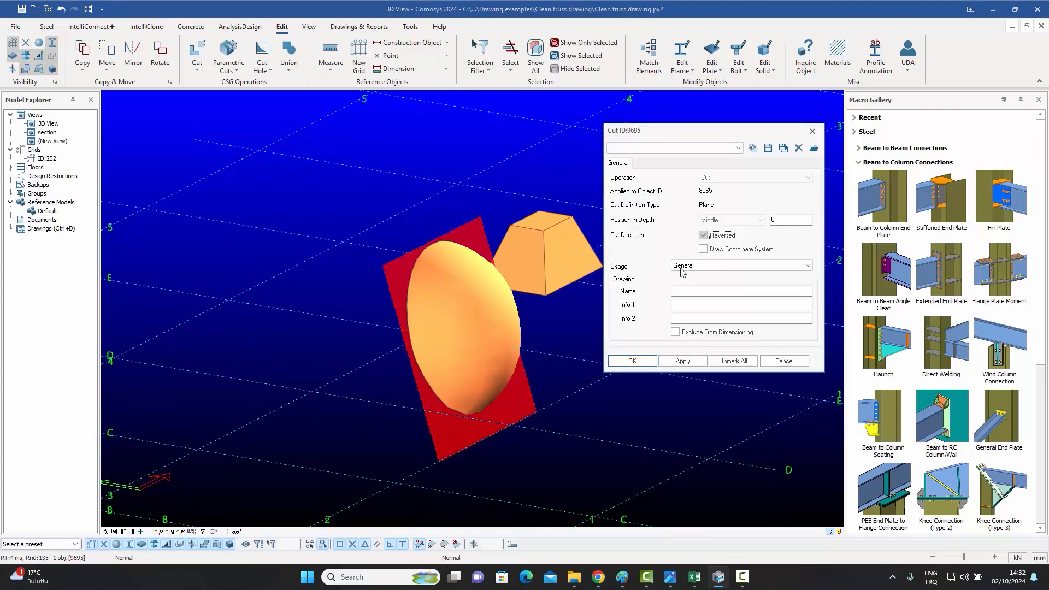
{"action": "left_click", "coordinate": [677, 363]}
{"action": "left_click", "coordinate": [786, 362]}
{"action": "mouse_move", "coordinate": [590, 363]}
{"action": "middle_mouse_down"}
{"action": "mouse_move", "coordinate": [617, 339]}
{"action": "mouse_move", "coordinate": [606, 352]}
{"action": "middle_mouse_up"}
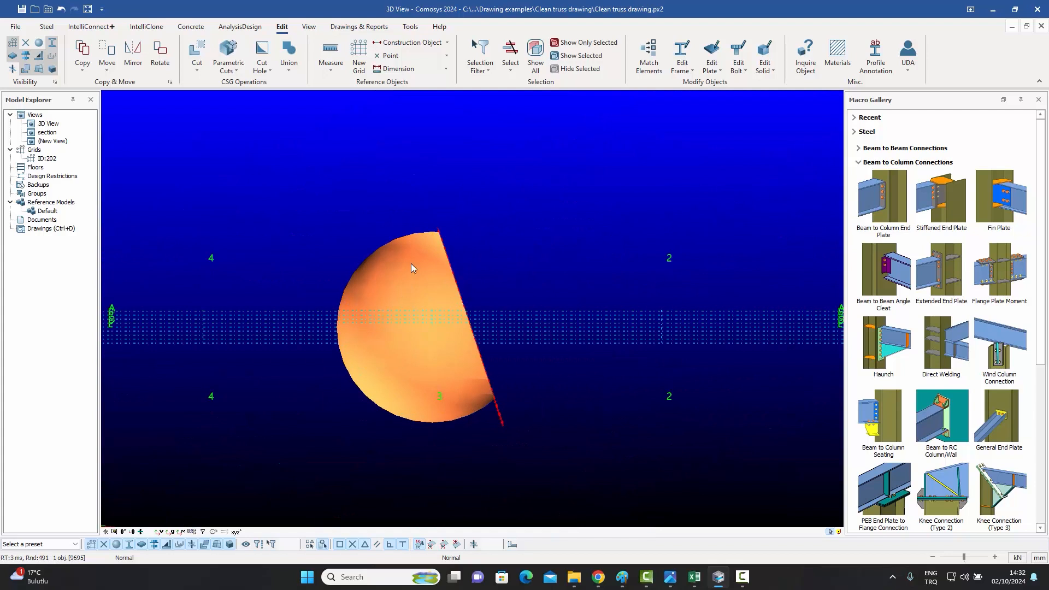
{"action": "middle_click_drag", "start_coordinate": [481, 328], "coordinate": [480, 281]}
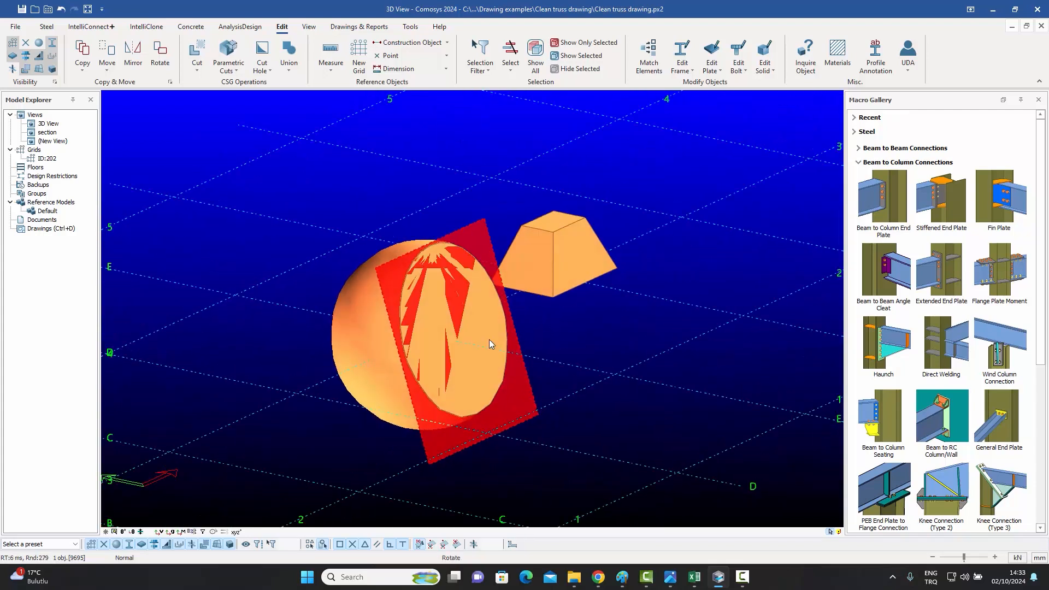
Step: Set the sphere's plane cut to a position in depth of 50
{"action": "left_click", "coordinate": [498, 218]}
{"action": "scroll", "coordinate": [471, 231], "scroll_direction": "up", "scroll_amount": 2}
{"action": "double_click", "coordinate": [470, 231]}
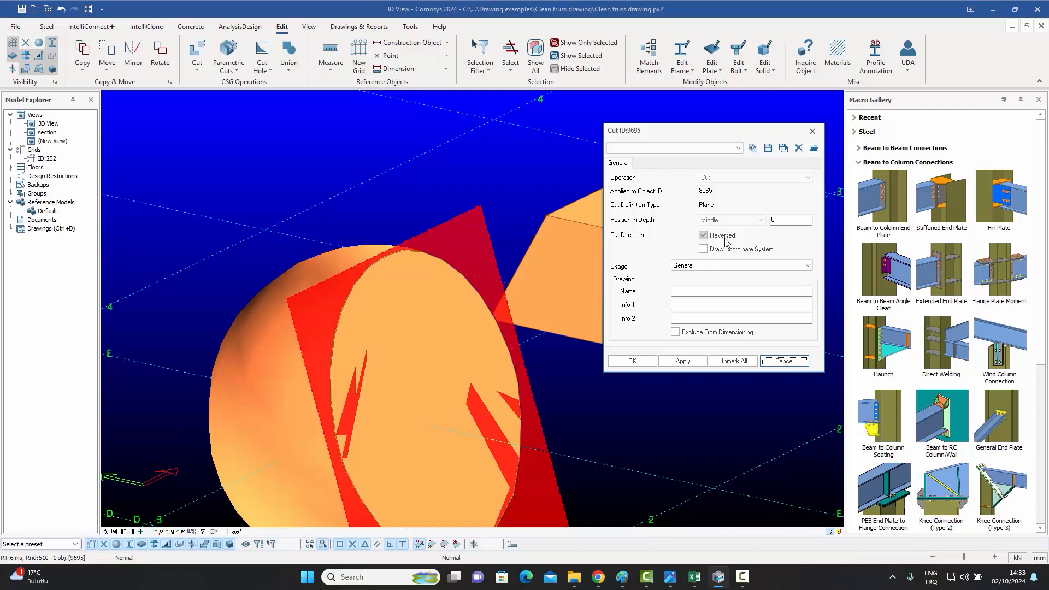
{"action": "double_click", "coordinate": [783, 220]}
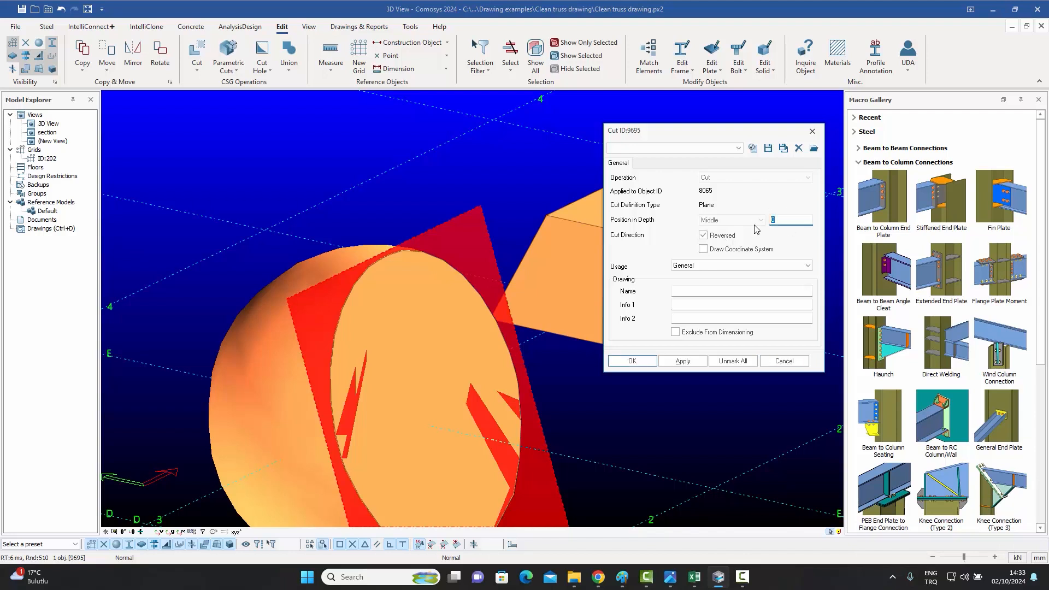
{"action": "type", "text": "50"}
{"action": "left_click", "coordinate": [683, 363]}
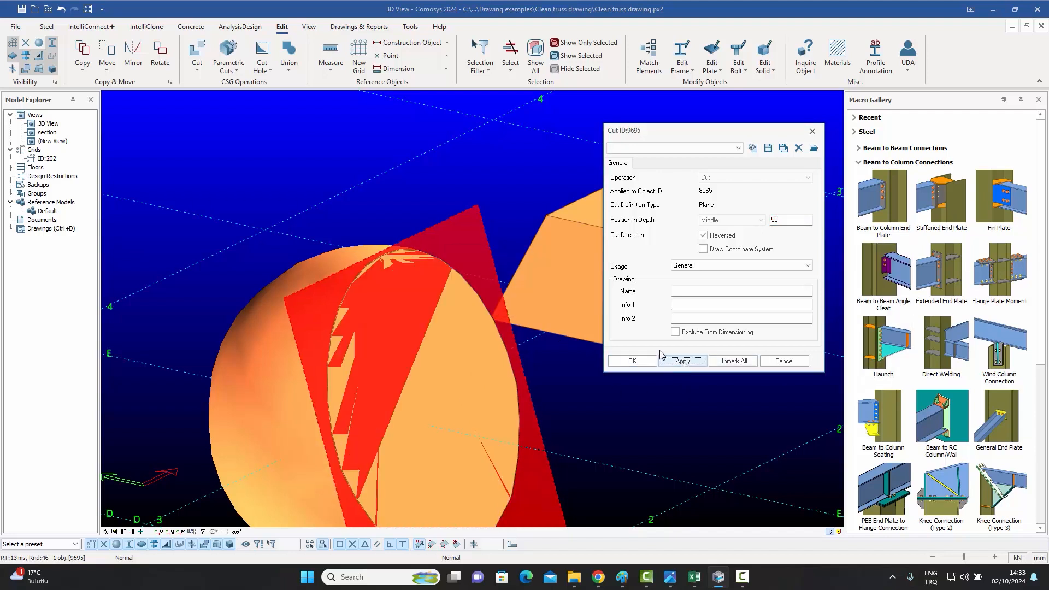
Step: Try further depth offsets on the sphere's cut plane, ending with a position in depth of 500
{"action": "double_click", "coordinate": [779, 219]}
{"action": "type", "text": "25"}
{"action": "left_click", "coordinate": [684, 362]}
{"action": "double_click", "coordinate": [784, 218]}
{"action": "type", "text": "500"}
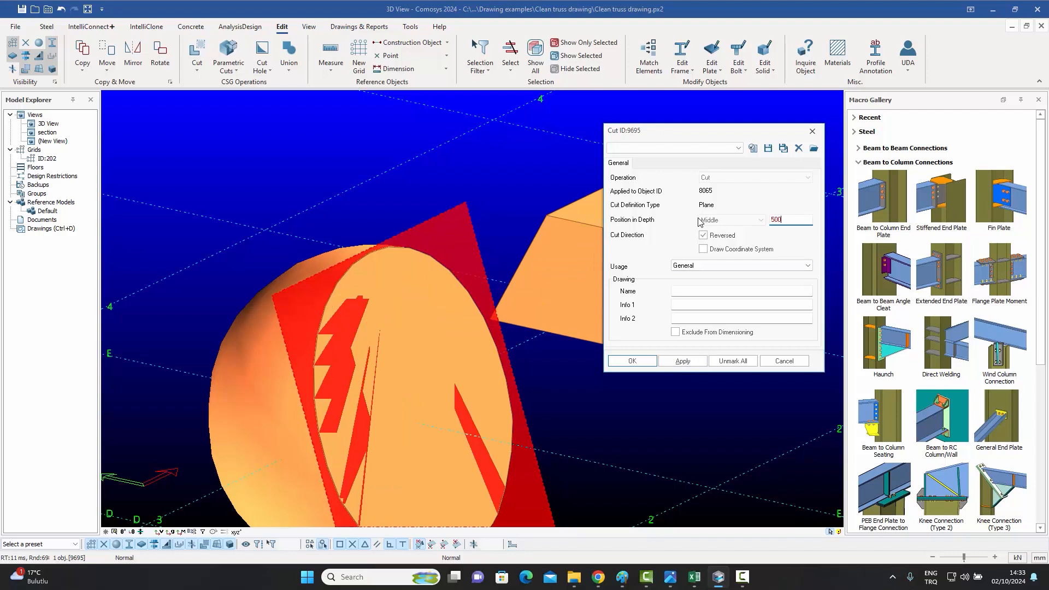
{"action": "left_click", "coordinate": [682, 362]}
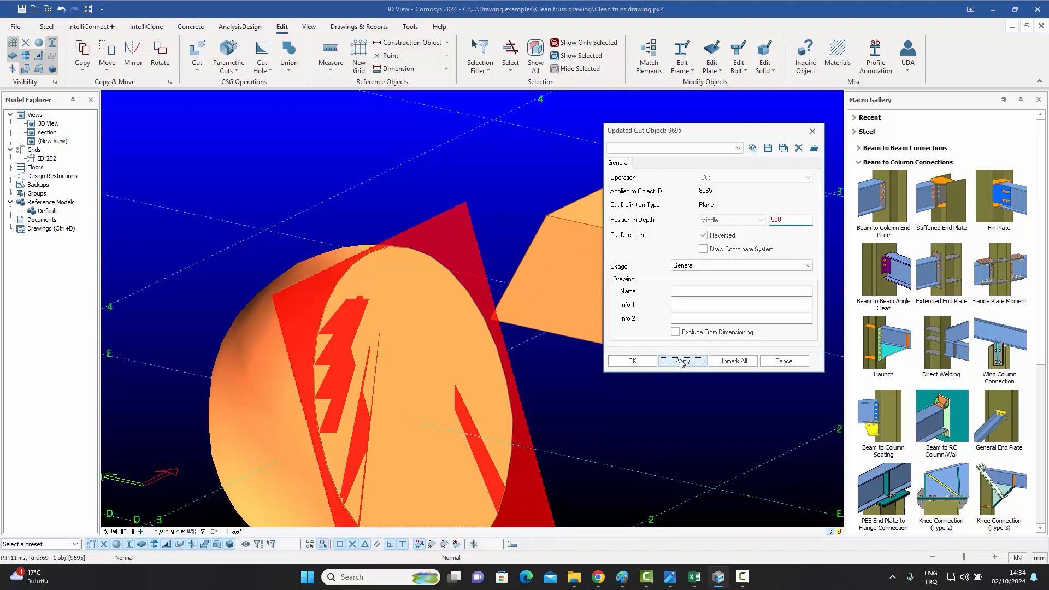
Step: Set the cut plane's position in depth to 0 and close its properties
{"action": "double_click", "coordinate": [784, 219]}
{"action": "type", "text": "0"}
{"action": "left_click", "coordinate": [682, 362]}
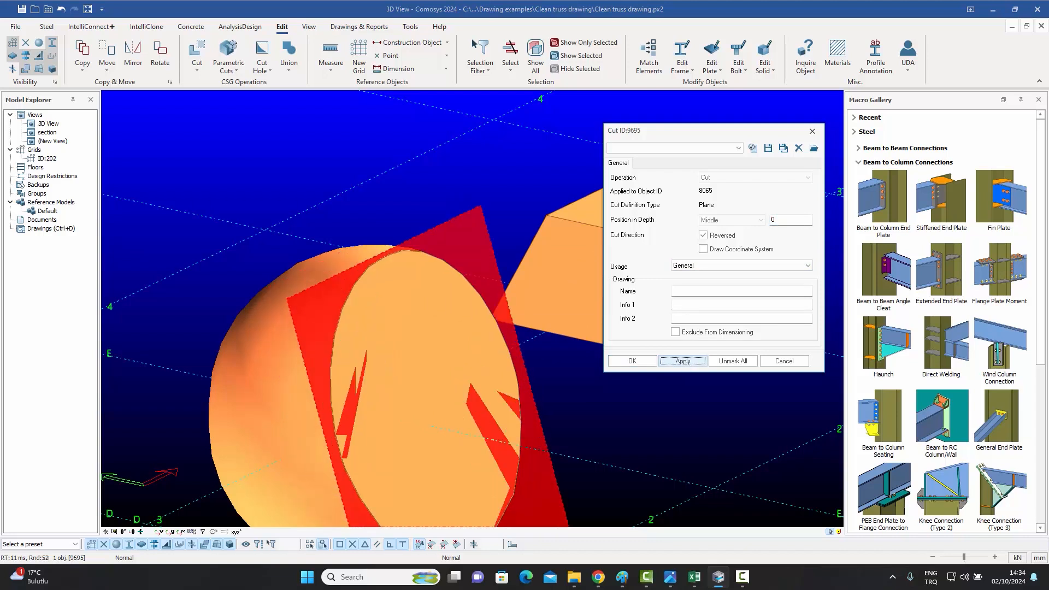
{"action": "left_click", "coordinate": [786, 360]}
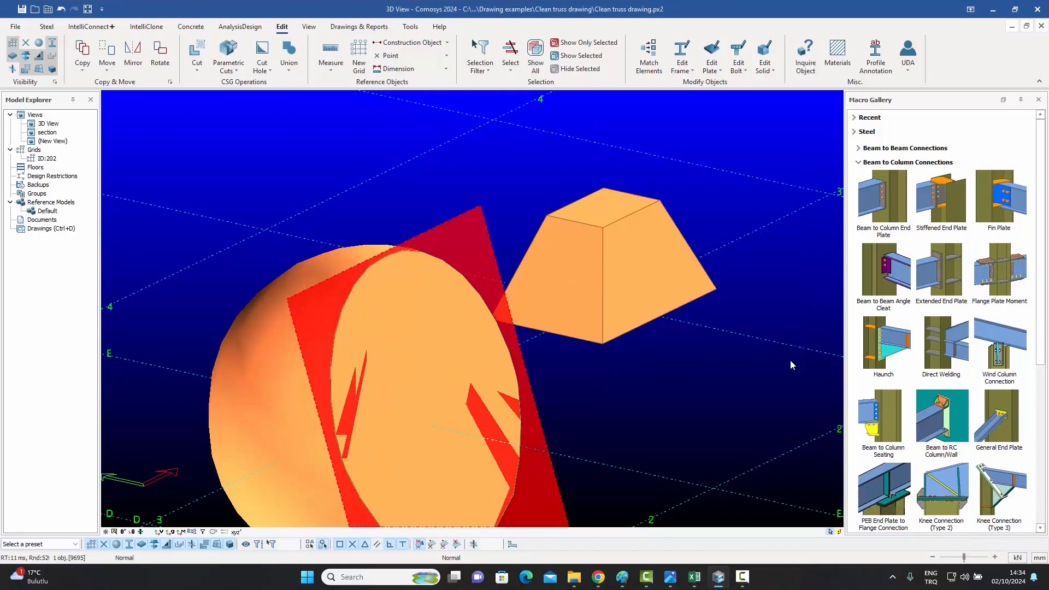
Step: Set the diameter of the cut sphere to 7000 and view its cut face from the side
{"action": "scroll", "coordinate": [675, 358], "scroll_direction": "down", "scroll_amount": 5}
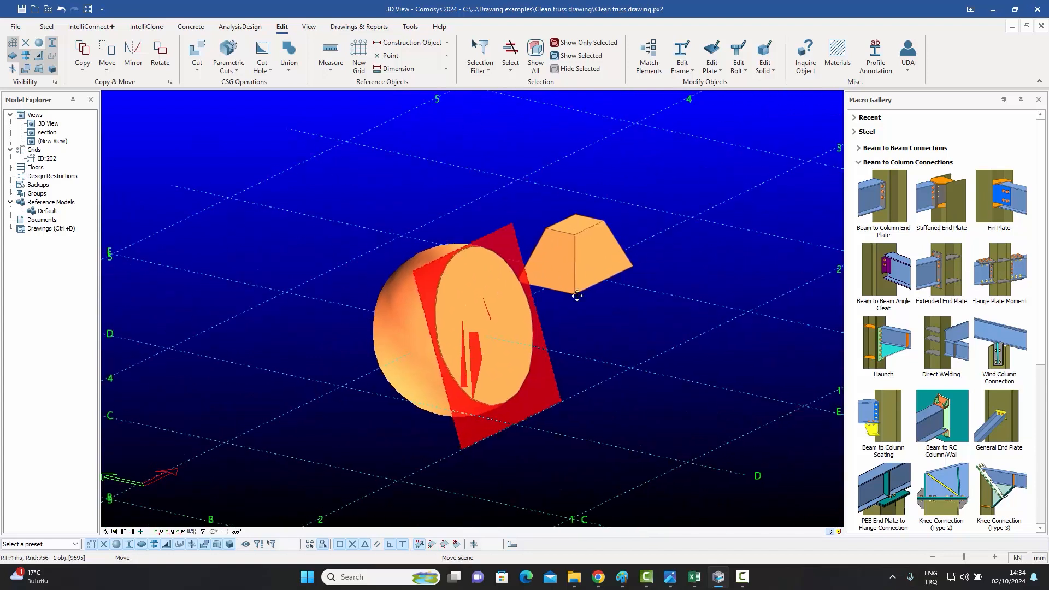
{"action": "double_click", "coordinate": [407, 359]}
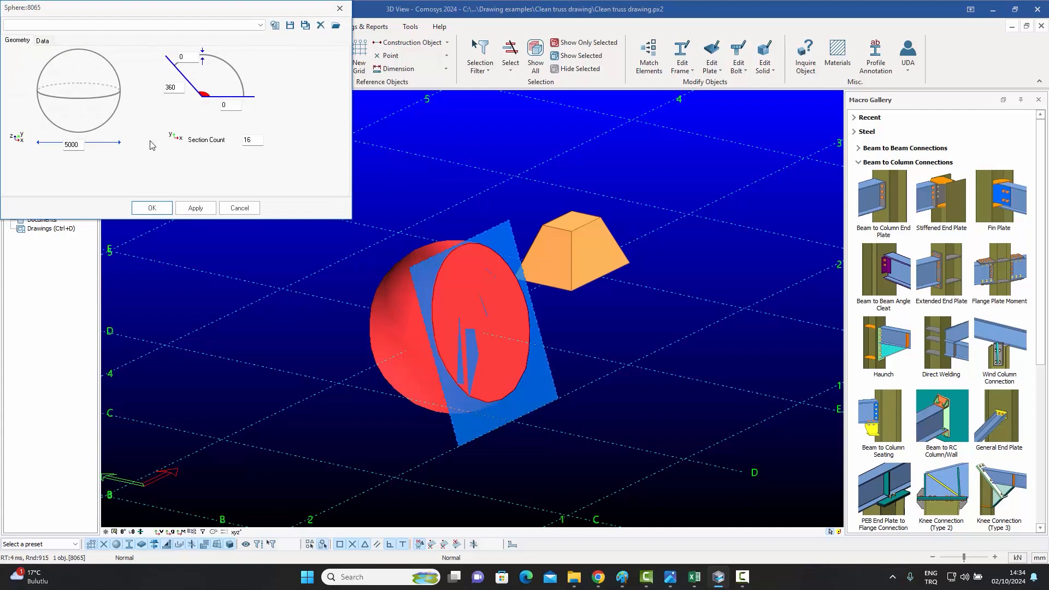
{"action": "left_click", "coordinate": [54, 145]}
{"action": "type", "text": "7"}
{"action": "left_click", "coordinate": [196, 208]}
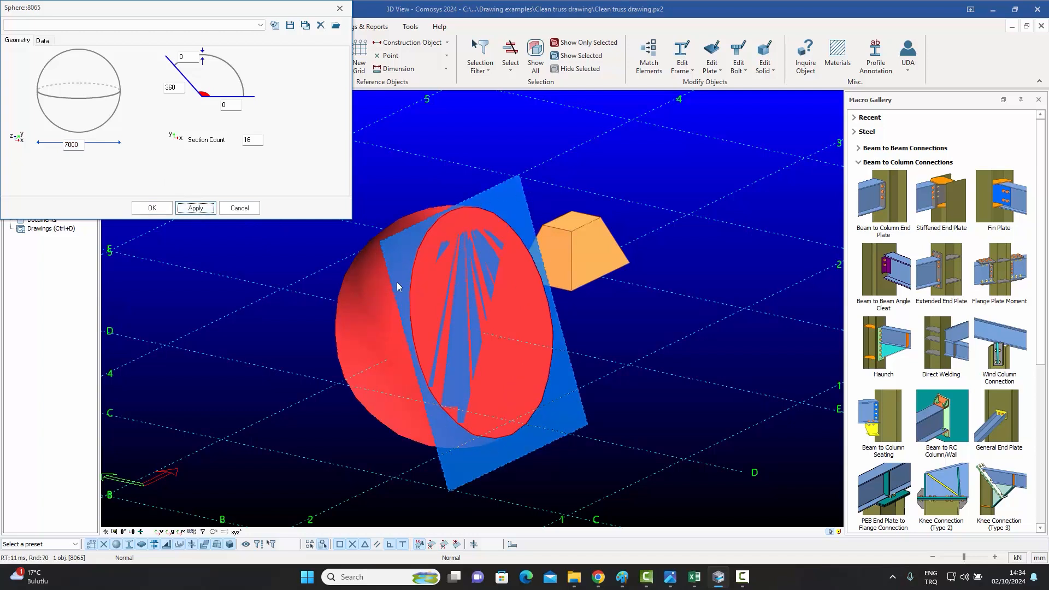
{"action": "left_click", "coordinate": [339, 9]}
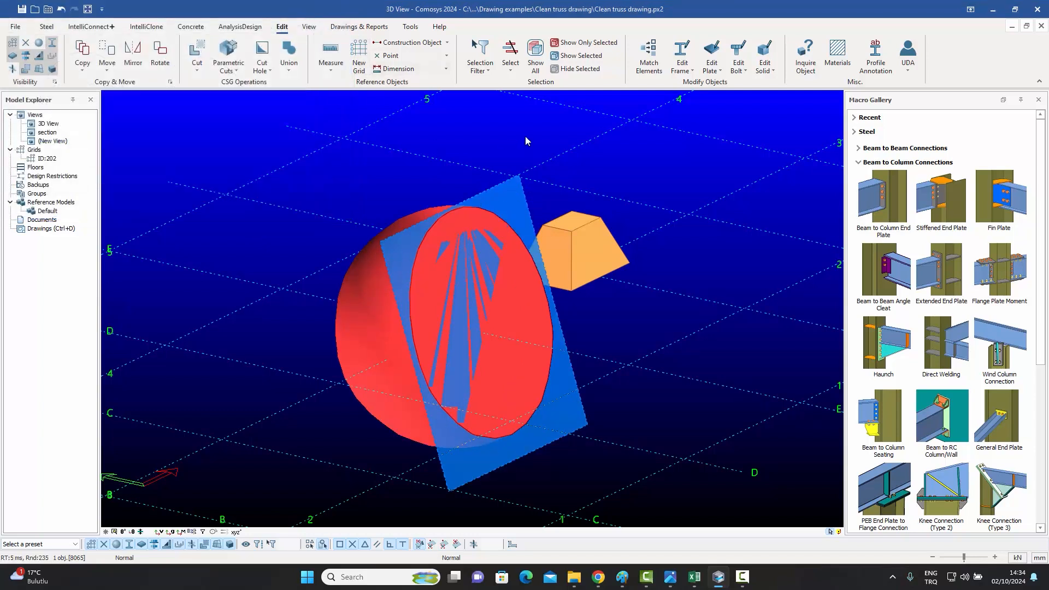
{"action": "left_click", "coordinate": [623, 164]}
{"action": "middle_click_drag", "start_coordinate": [619, 166], "coordinate": [637, 157]}
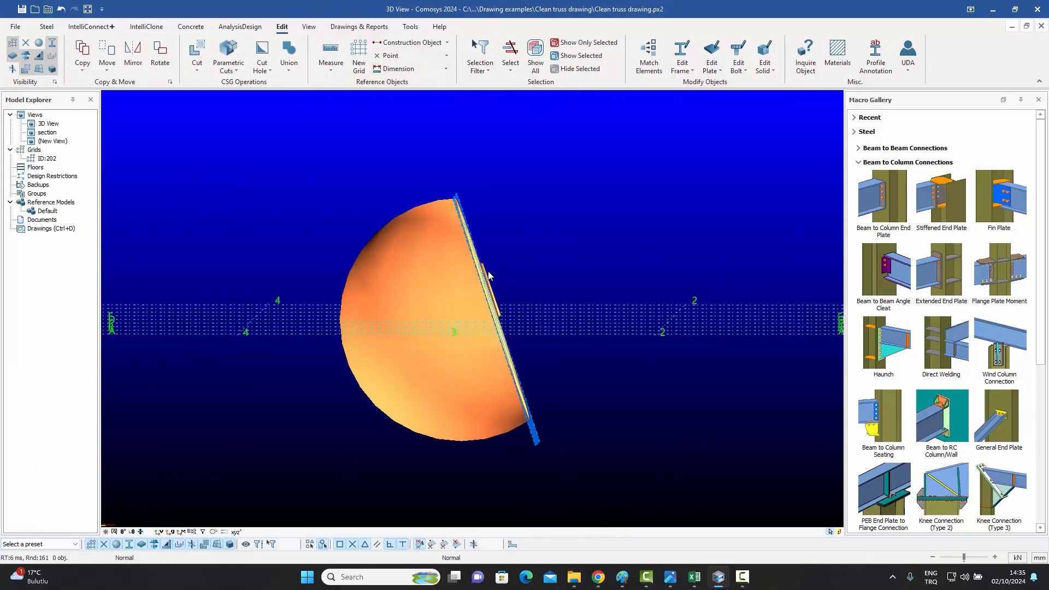
{"action": "middle_click_drag", "start_coordinate": [501, 299], "coordinate": [478, 300]}
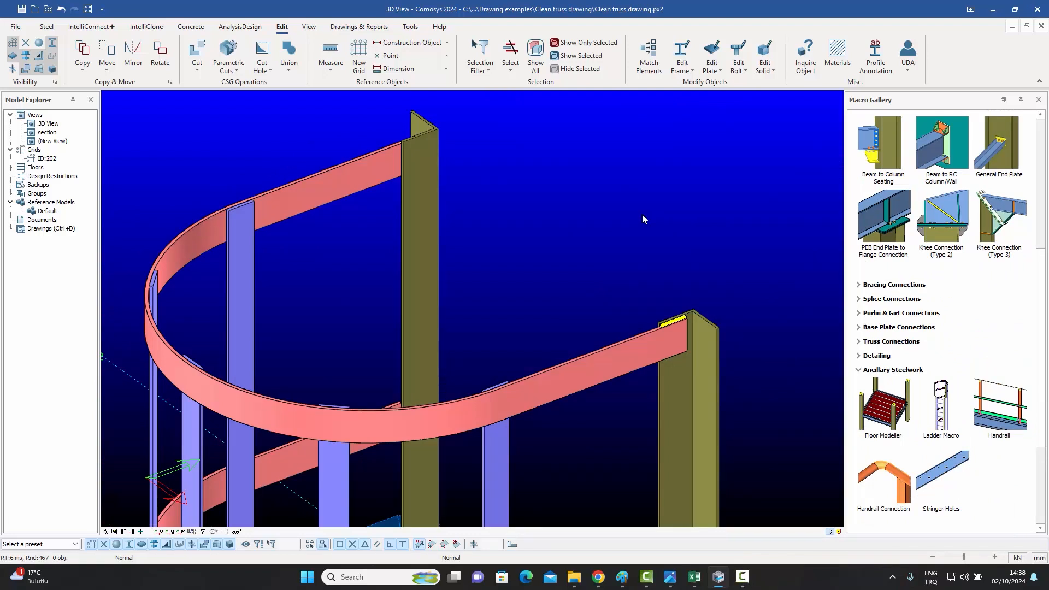
Step: Cut both ends of the ladder cage's top hoop with Plane Cut by Surface, using the narrow edge face of the upright angle
{"action": "left_click", "coordinate": [197, 74]}
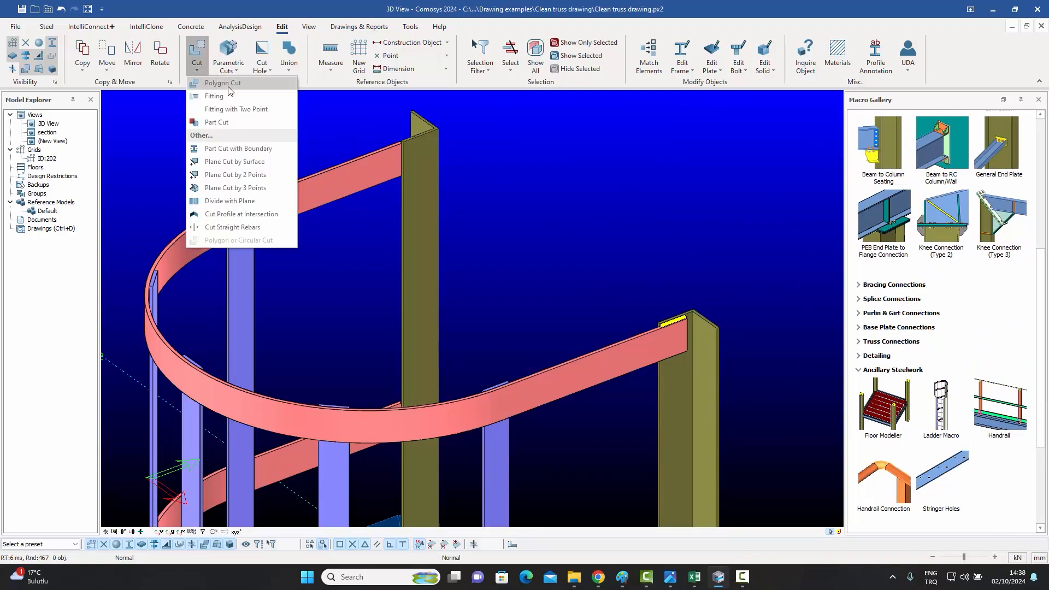
{"action": "left_click", "coordinate": [236, 162]}
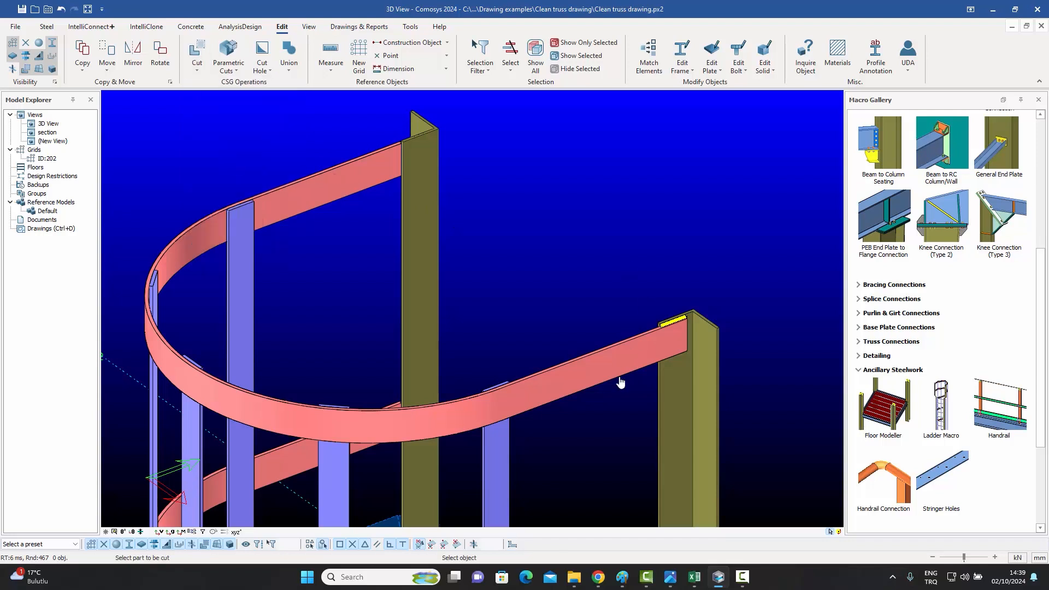
{"action": "left_click", "coordinate": [603, 371]}
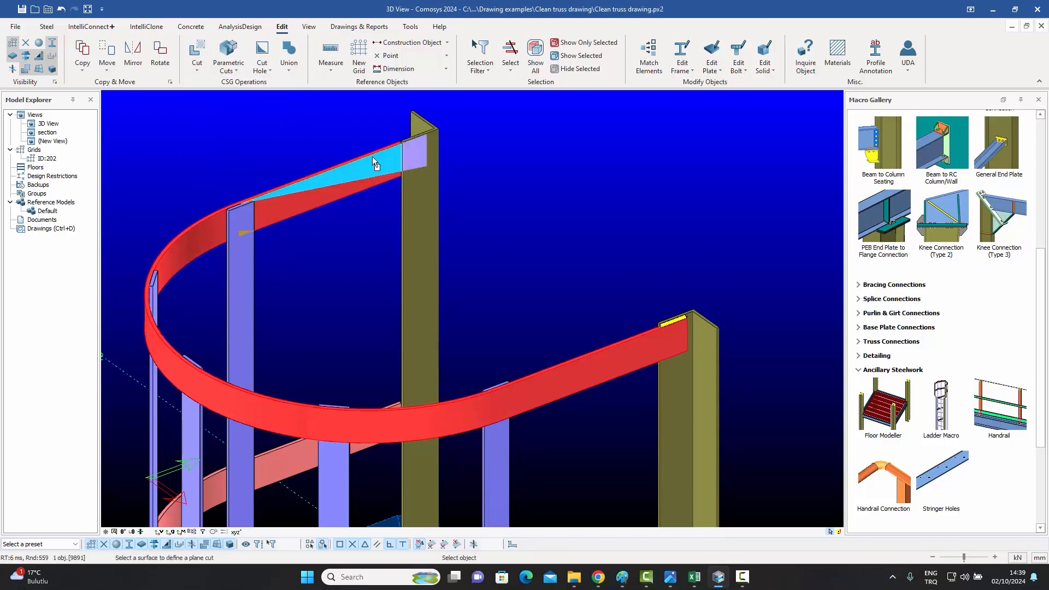
{"action": "scroll", "coordinate": [651, 395], "scroll_direction": "up", "scroll_amount": 5}
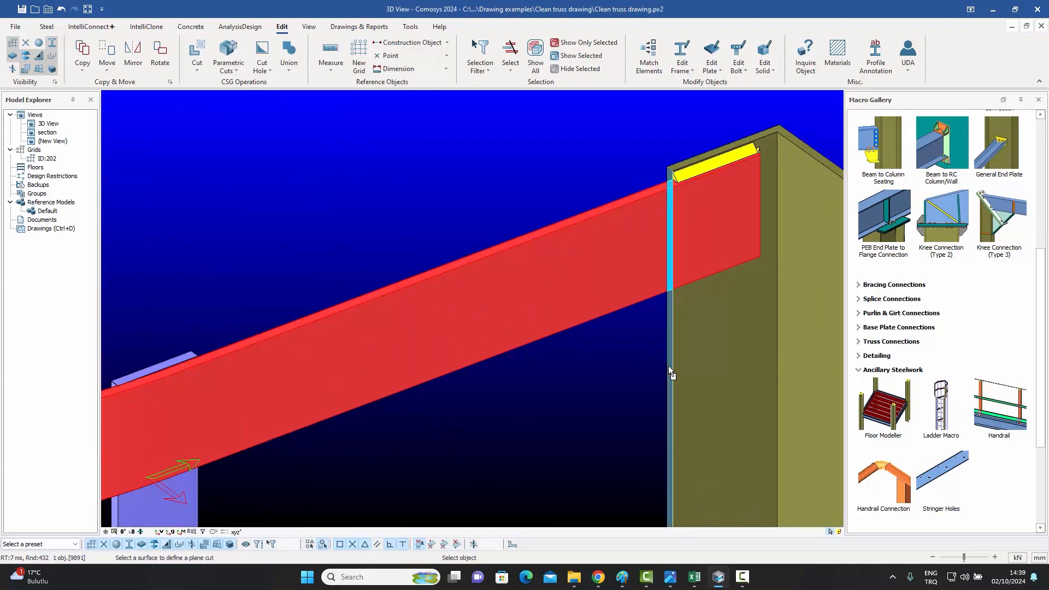
{"action": "left_click", "coordinate": [668, 366]}
{"action": "scroll", "coordinate": [667, 367], "scroll_direction": "down", "scroll_amount": 5}
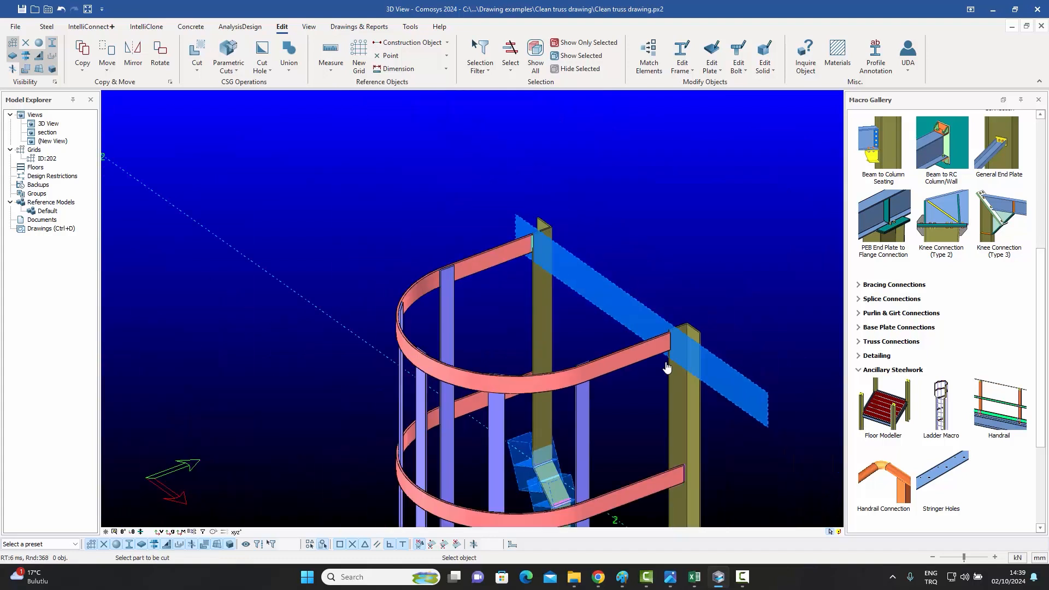
{"action": "key", "text": "Escape"}
{"action": "left_click", "coordinate": [645, 322]}
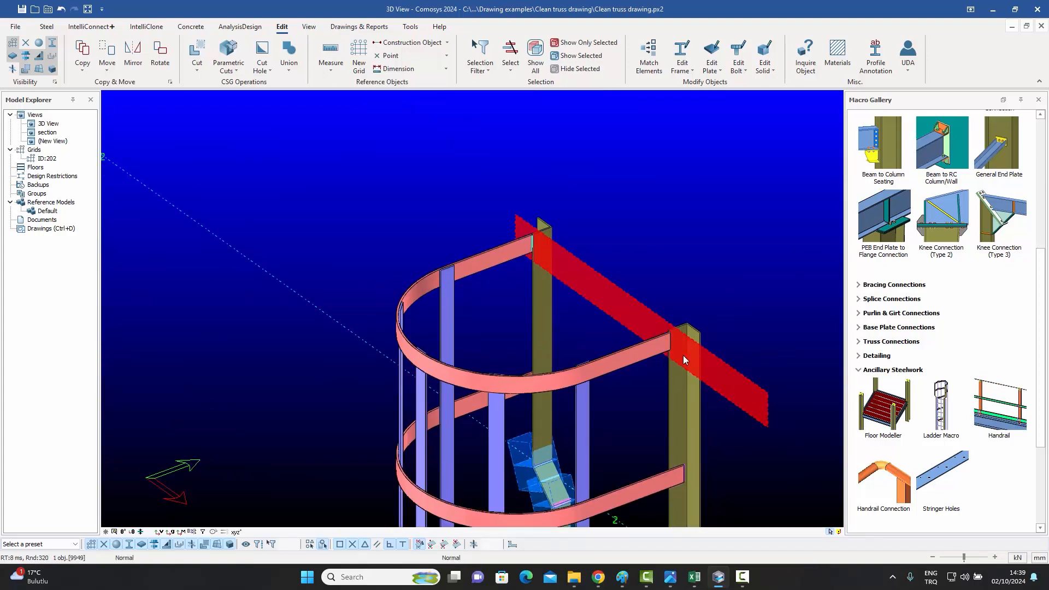
{"action": "left_click", "coordinate": [507, 252]}
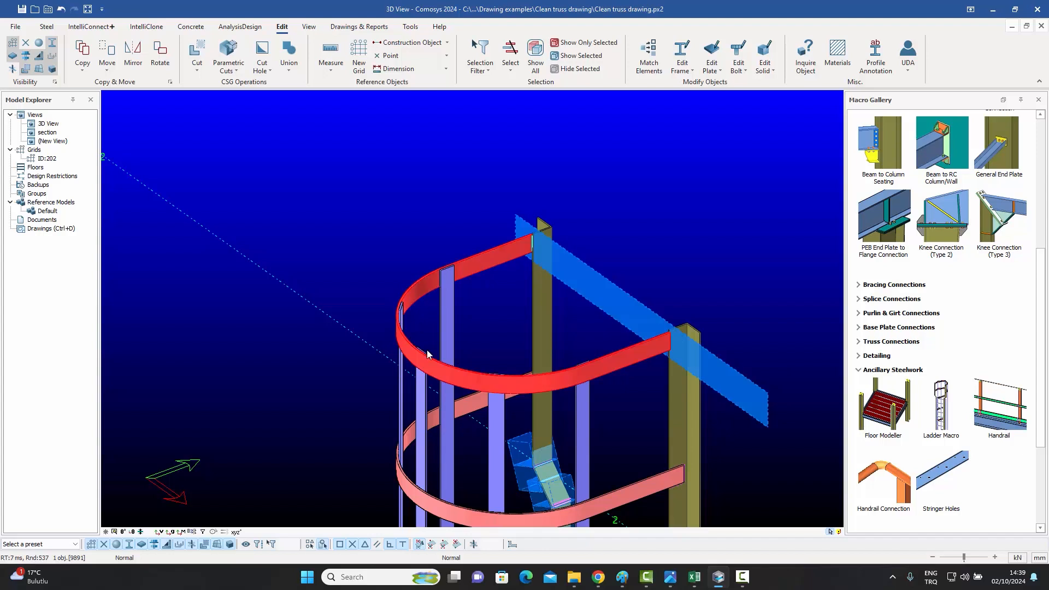
{"action": "left_click", "coordinate": [655, 270]}
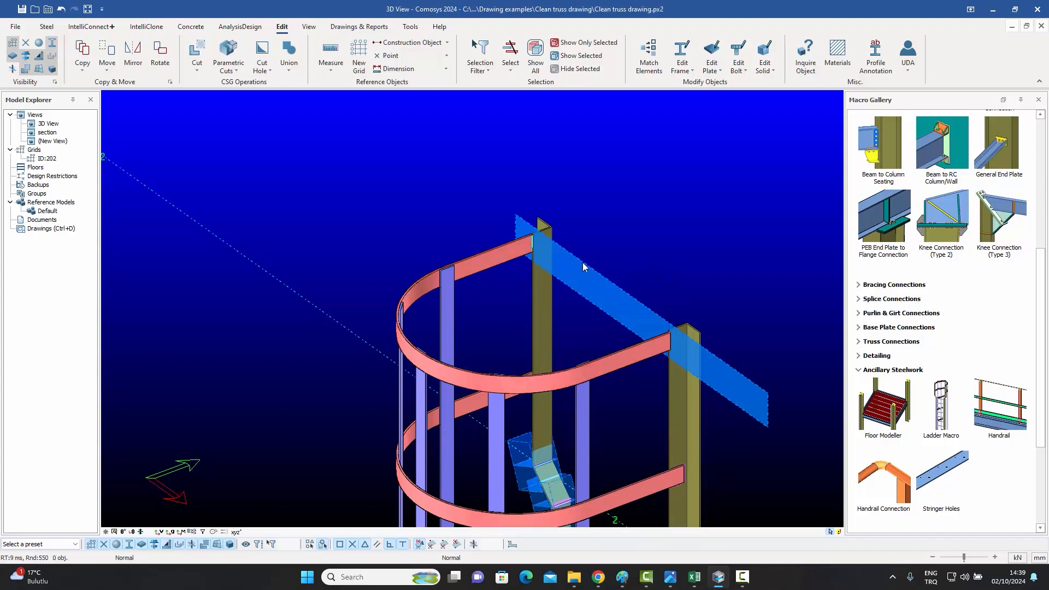
Step: Tilt the hoop's cut plane by moving its two upper corner points 20 in Y with the edit handles
{"action": "middle_click_drag", "start_coordinate": [693, 274], "coordinate": [604, 258]}
{"action": "left_click", "coordinate": [546, 270]}
{"action": "left_click", "coordinate": [605, 257]}
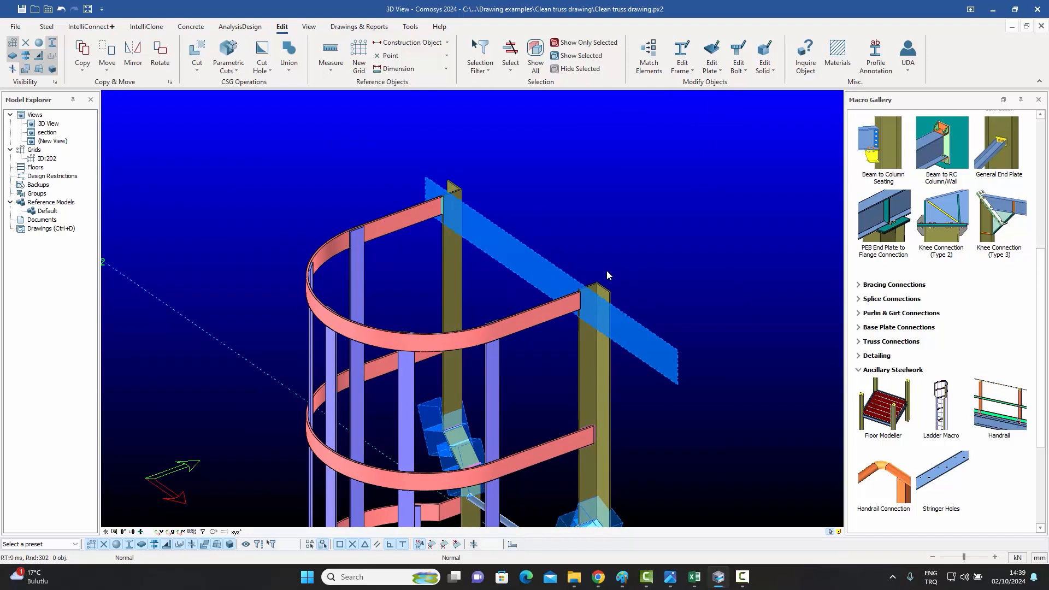
{"action": "scroll", "coordinate": [592, 267], "scroll_direction": "up", "scroll_amount": 2}
{"action": "left_click", "coordinate": [509, 544]}
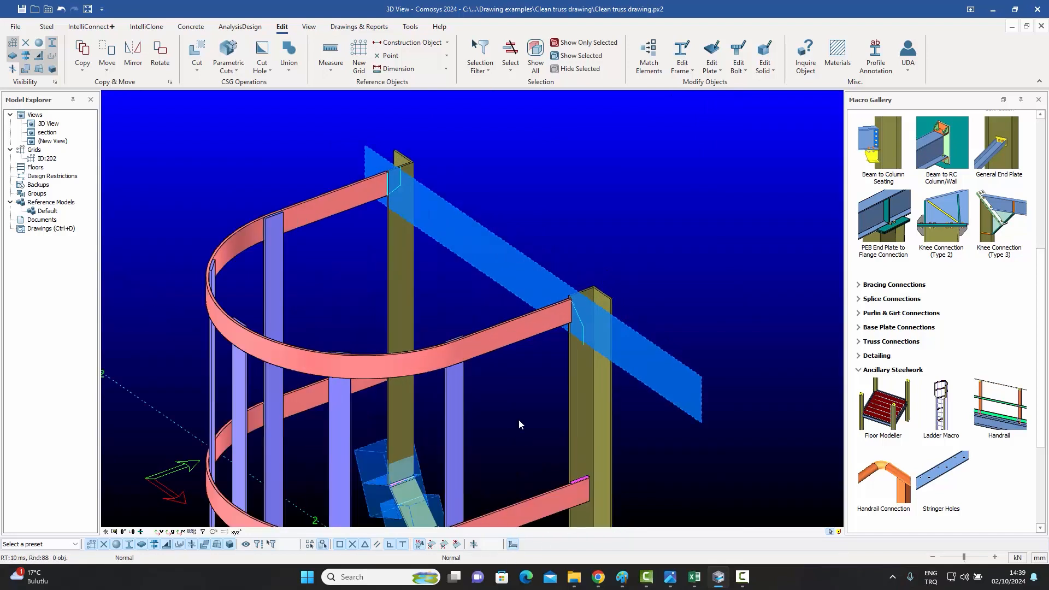
{"action": "left_click", "coordinate": [519, 280]}
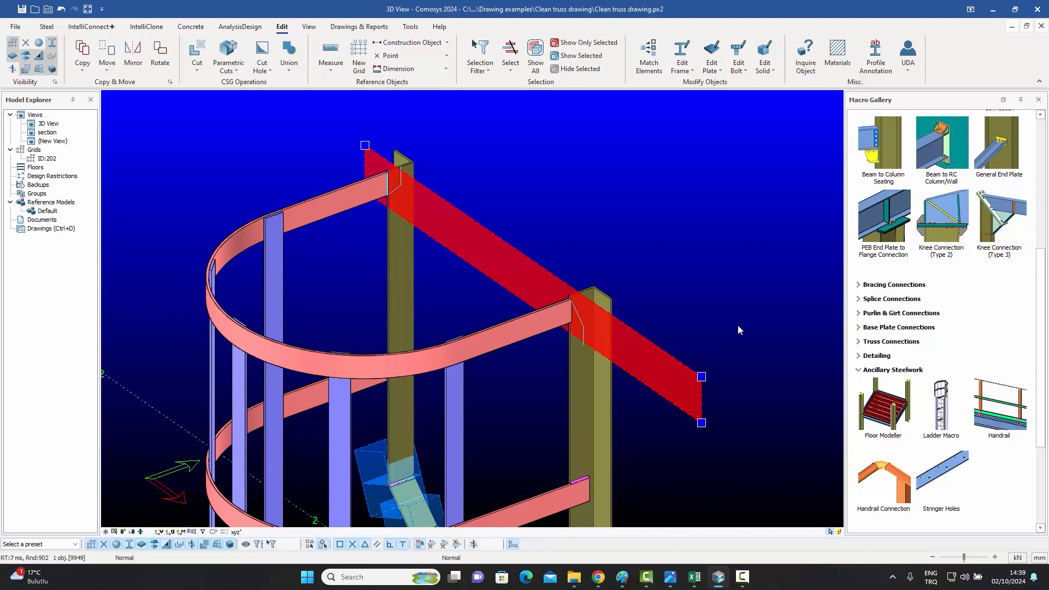
{"action": "left_click", "coordinate": [366, 146]}
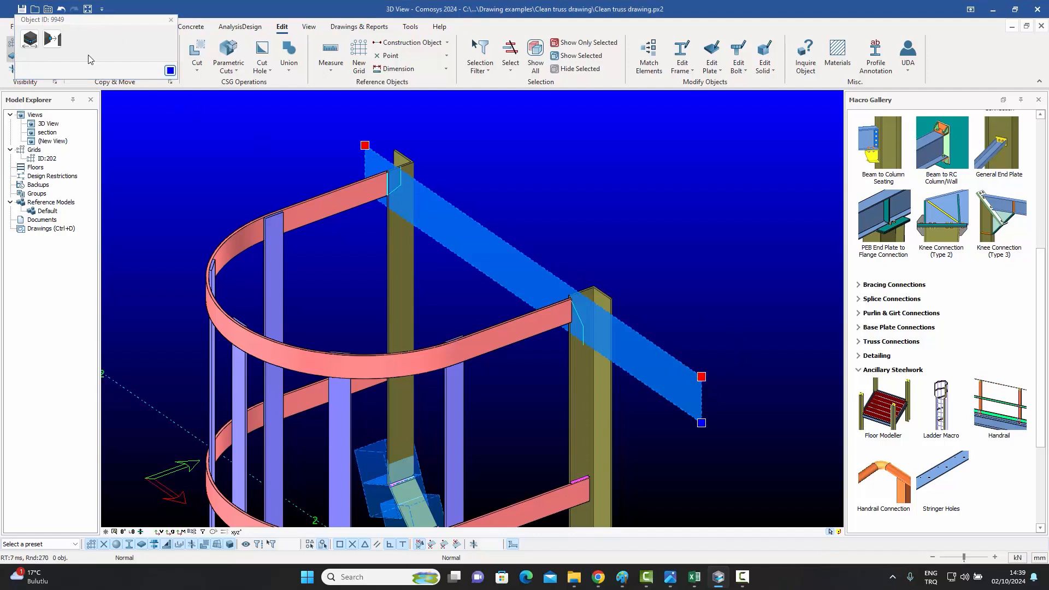
{"action": "left_click", "coordinate": [30, 39]}
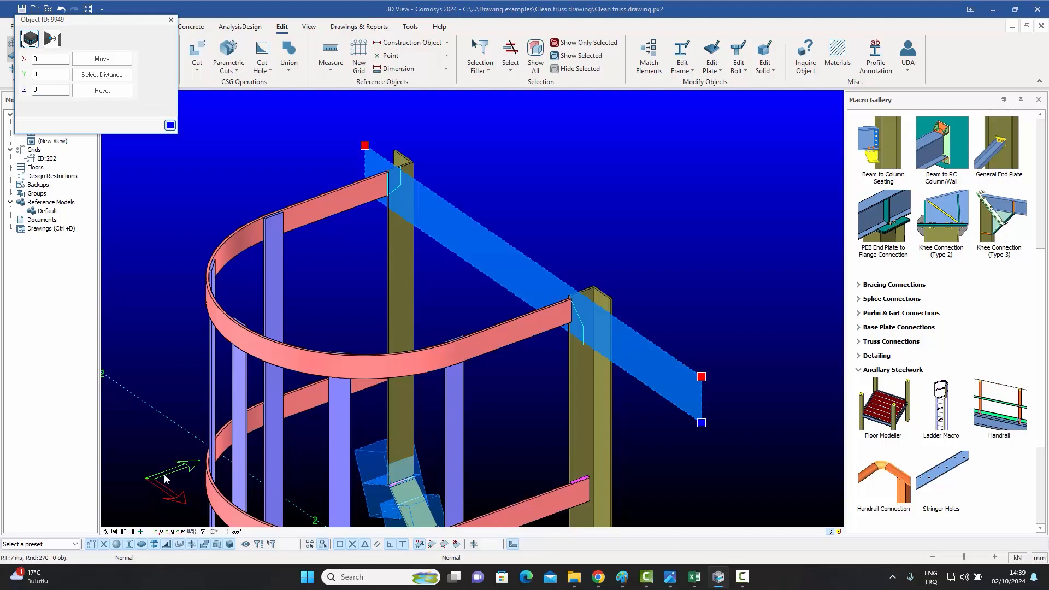
{"action": "left_click", "coordinate": [49, 74]}
{"action": "type", "text": "20"}
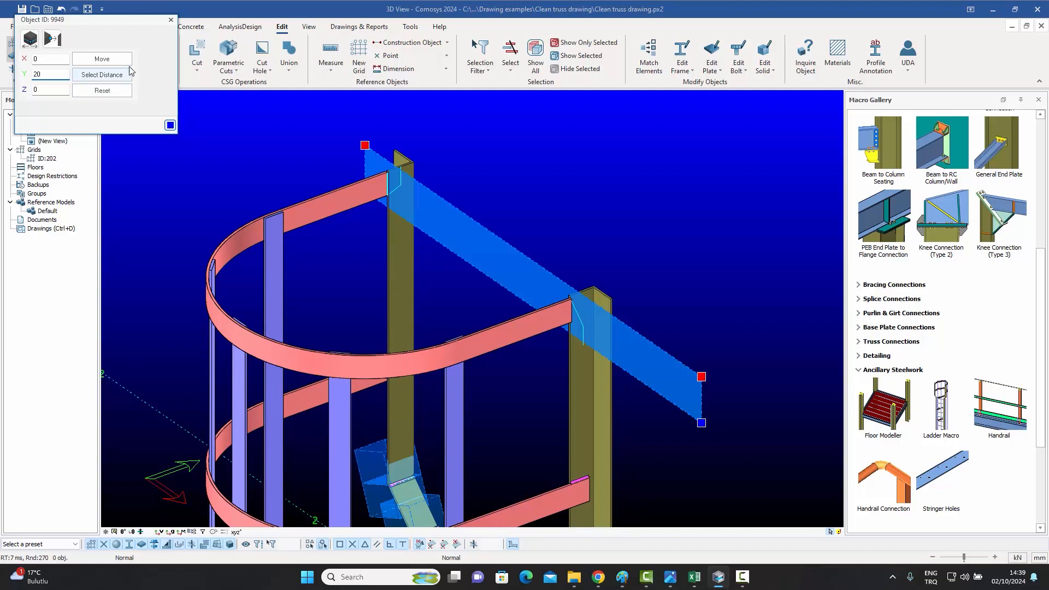
{"action": "left_click", "coordinate": [103, 59]}
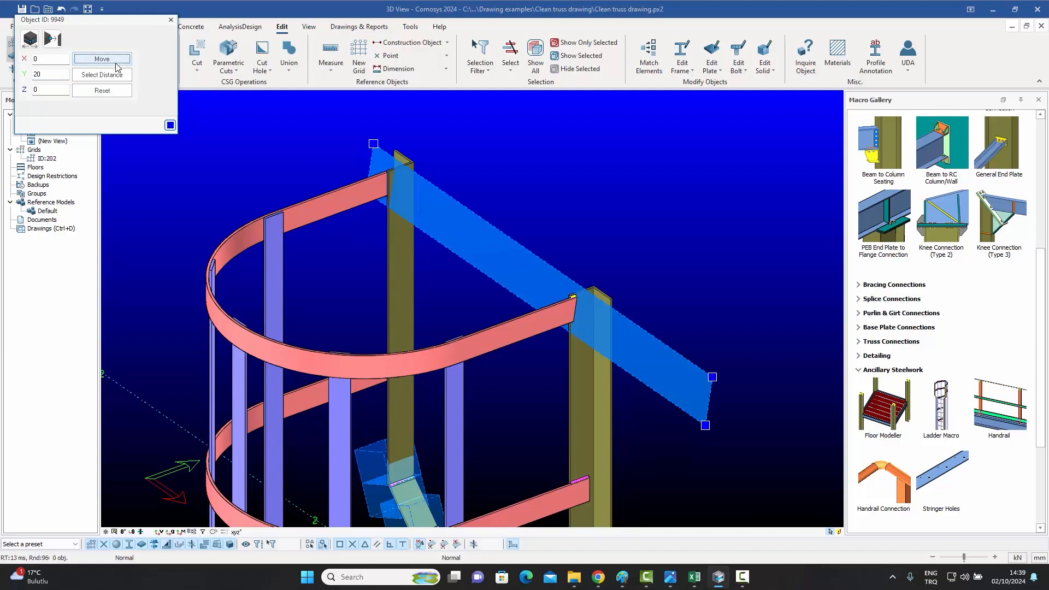
{"action": "left_click", "coordinate": [171, 20]}
Step: Isolate the ladder cage's top hoop and examine its tilted cut end closely, orbiting around the end's upper corner
{"action": "scroll", "coordinate": [534, 322], "scroll_direction": "up", "scroll_amount": 3}
{"action": "right_click", "coordinate": [536, 325]}
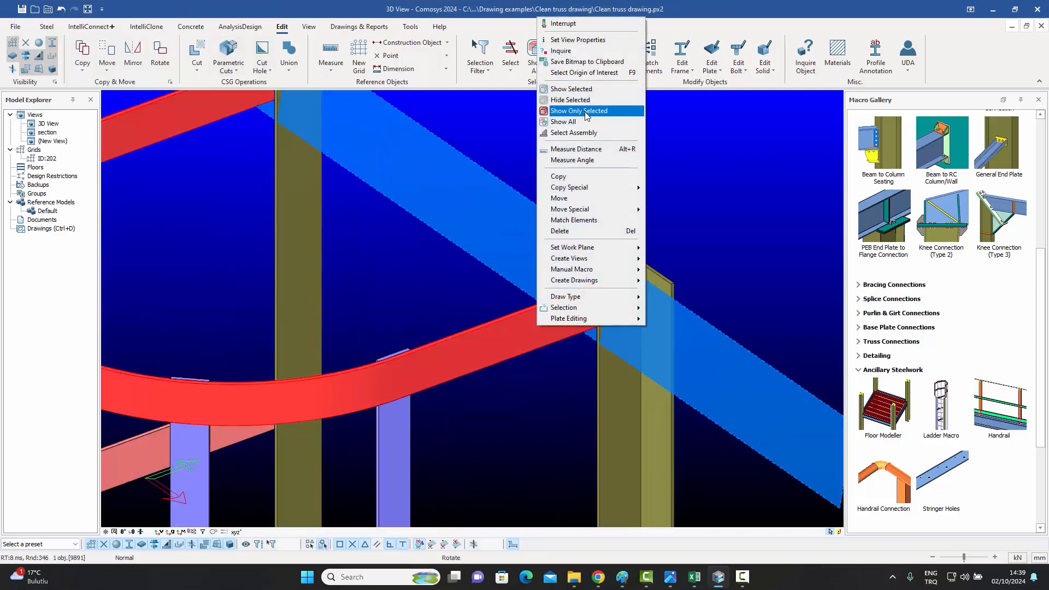
{"action": "left_click", "coordinate": [585, 112]}
{"action": "scroll", "coordinate": [612, 294], "scroll_direction": "up", "scroll_amount": 4}
{"action": "scroll", "coordinate": [578, 257], "scroll_direction": "up", "scroll_amount": 2}
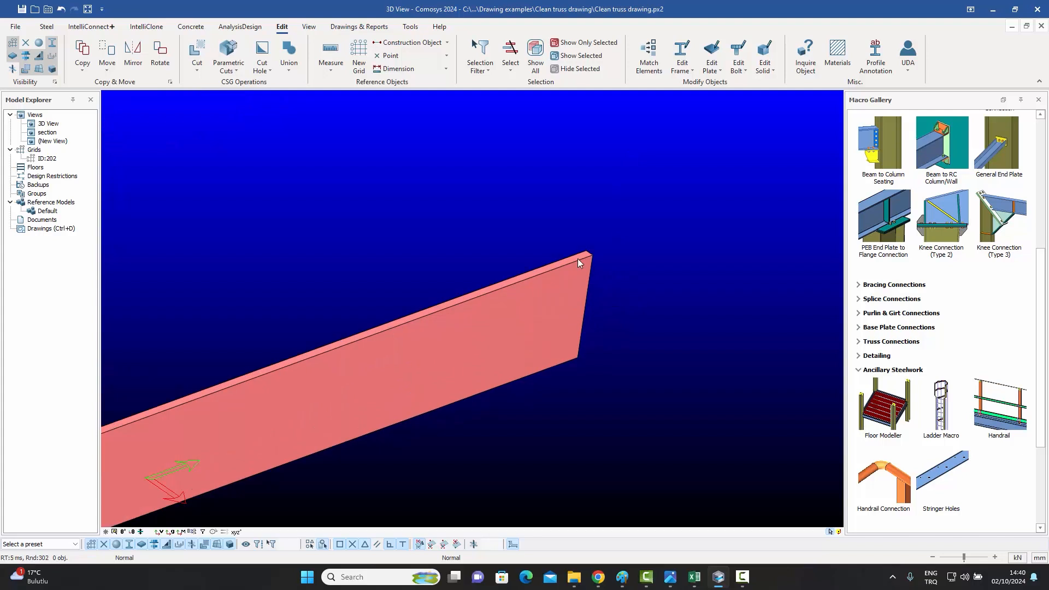
{"action": "right_click", "coordinate": [578, 256]}
{"action": "left_click", "coordinate": [617, 306]}
{"action": "left_click", "coordinate": [591, 254]}
{"action": "middle_click_drag", "start_coordinate": [601, 277], "coordinate": [510, 288]}
Step: Show all objects again and select the far upper corner point of the hoop's cut plane
{"action": "right_click", "coordinate": [559, 230]}
{"action": "left_click", "coordinate": [598, 303]}
{"action": "left_click", "coordinate": [500, 276]}
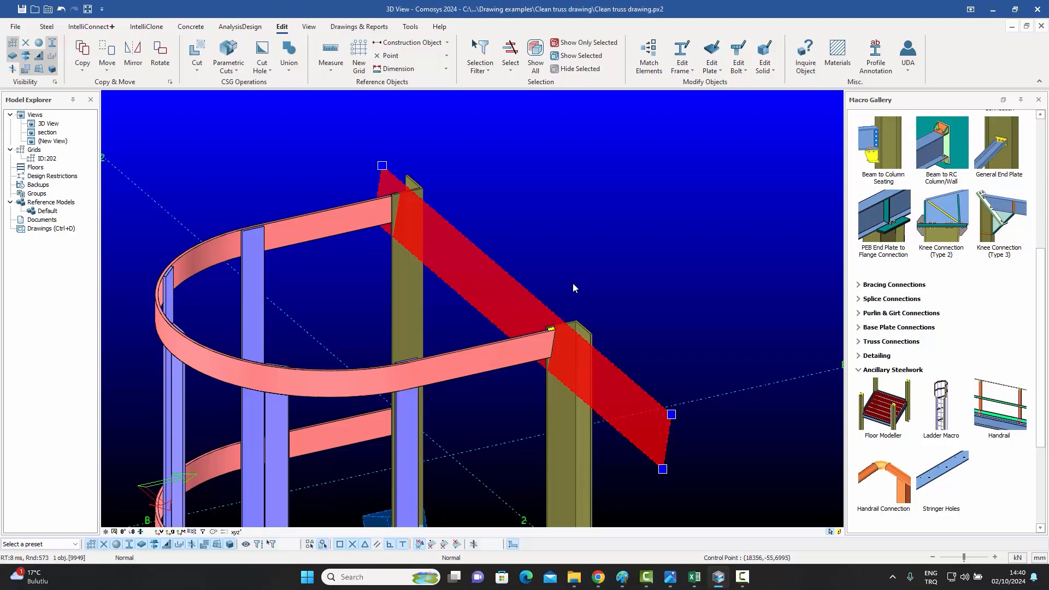
{"action": "left_click", "coordinate": [382, 166]}
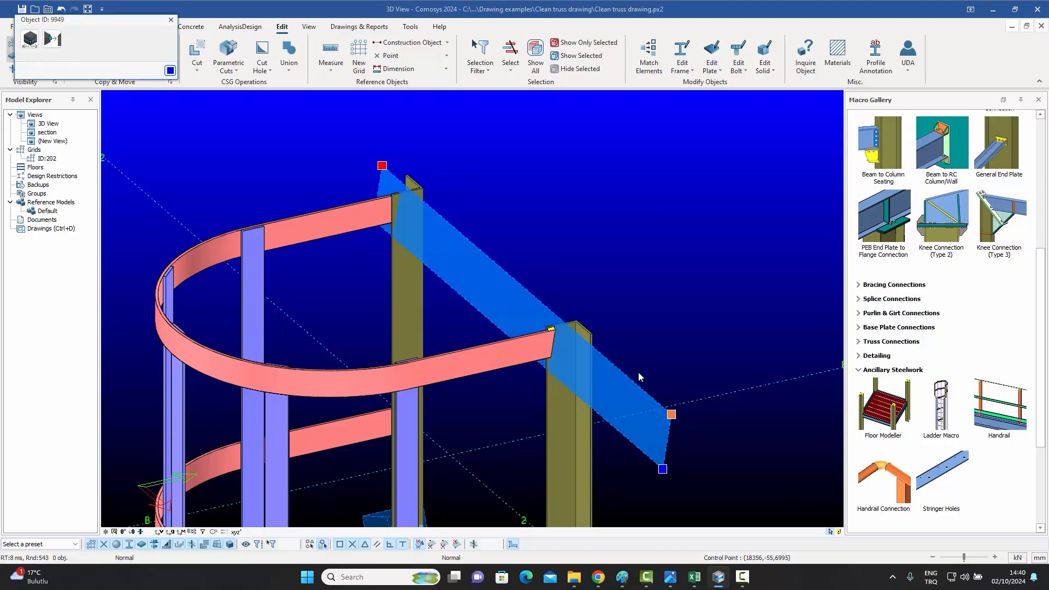
{"action": "left_click", "coordinate": [647, 300]}
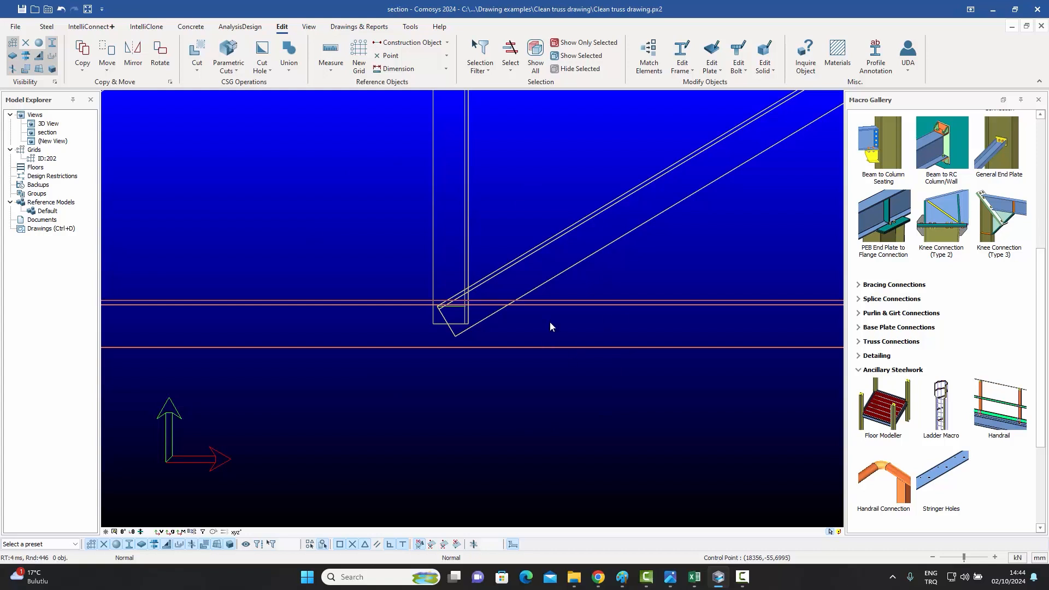
Step: Trim the truss diagonal's lower end with Plane Cut by Surface, using the bottom chord's top face and the vertical's side face facing the diagonal
{"action": "left_click", "coordinate": [196, 57]}
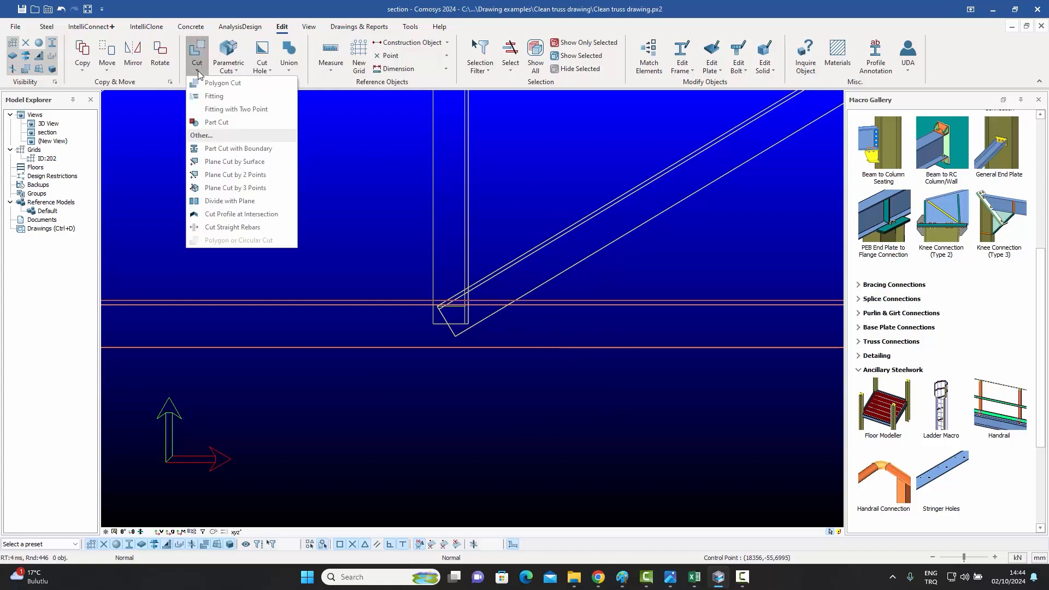
{"action": "left_click", "coordinate": [231, 162]}
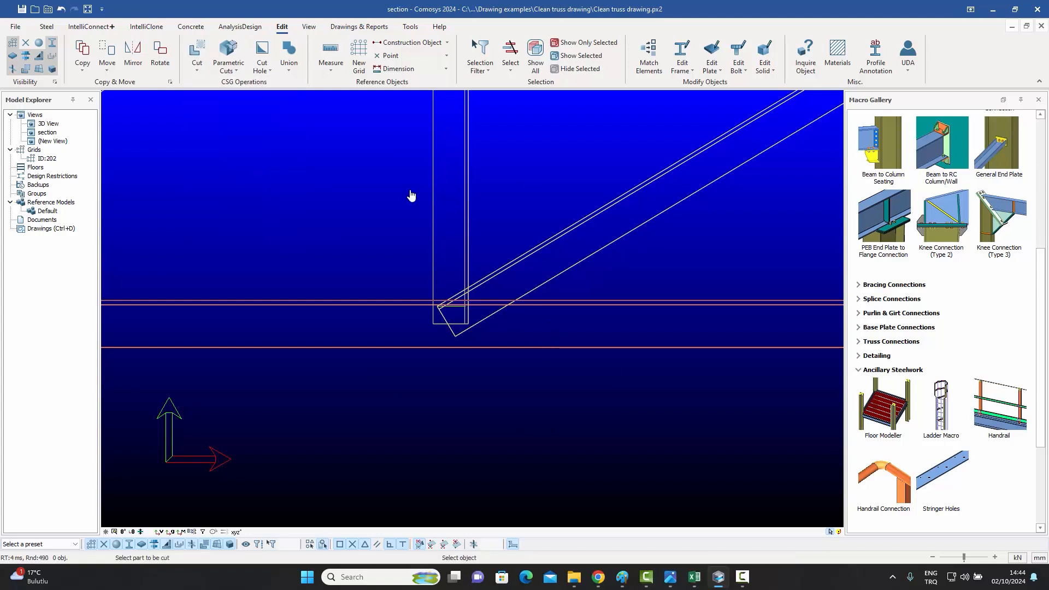
{"action": "left_click", "coordinate": [573, 229]}
{"action": "left_click", "coordinate": [574, 229]}
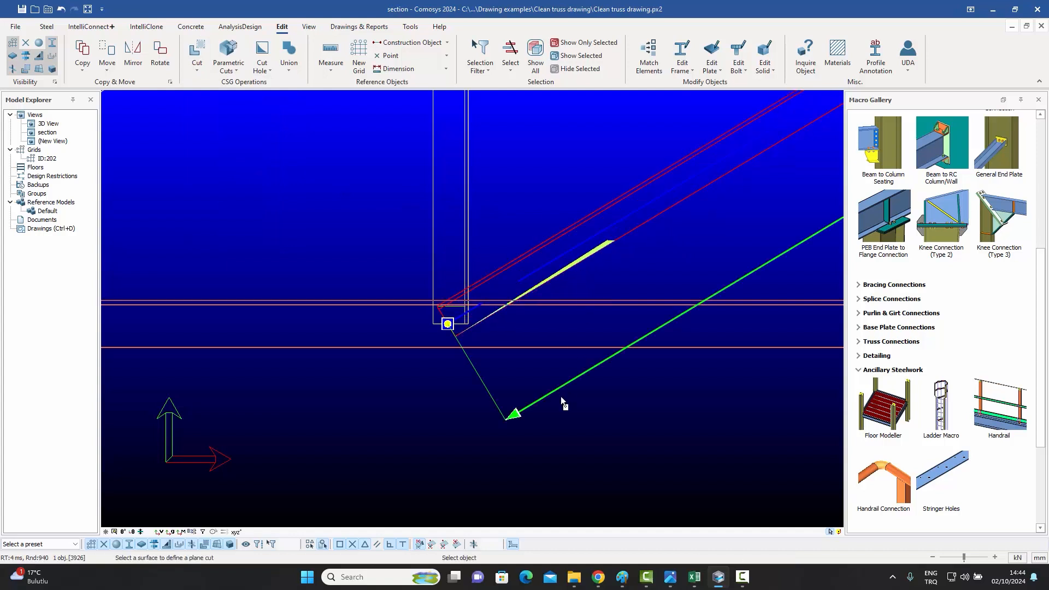
{"action": "left_click", "coordinate": [579, 302]}
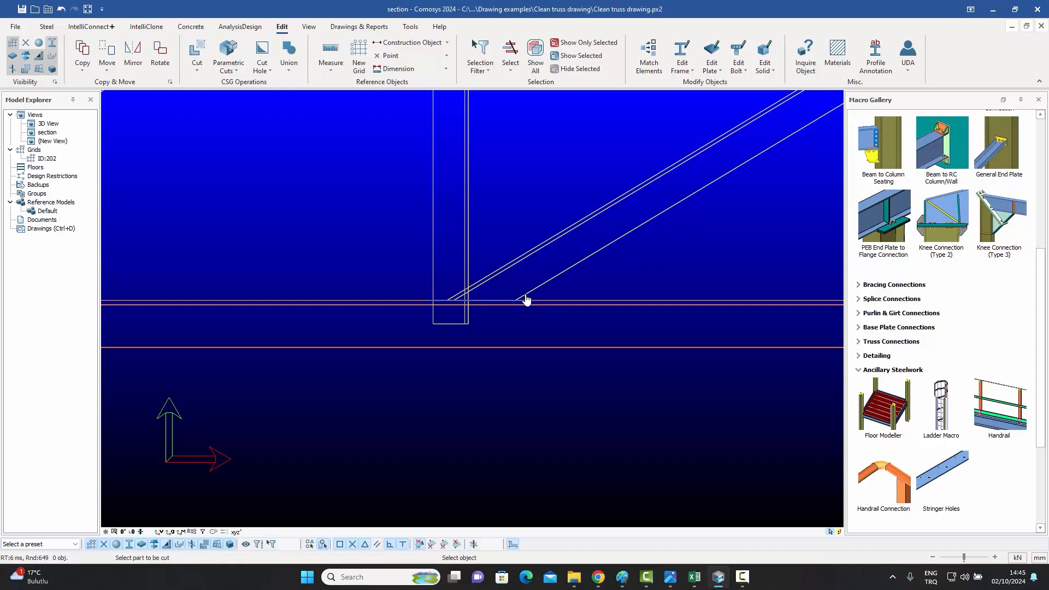
{"action": "left_click", "coordinate": [573, 233]}
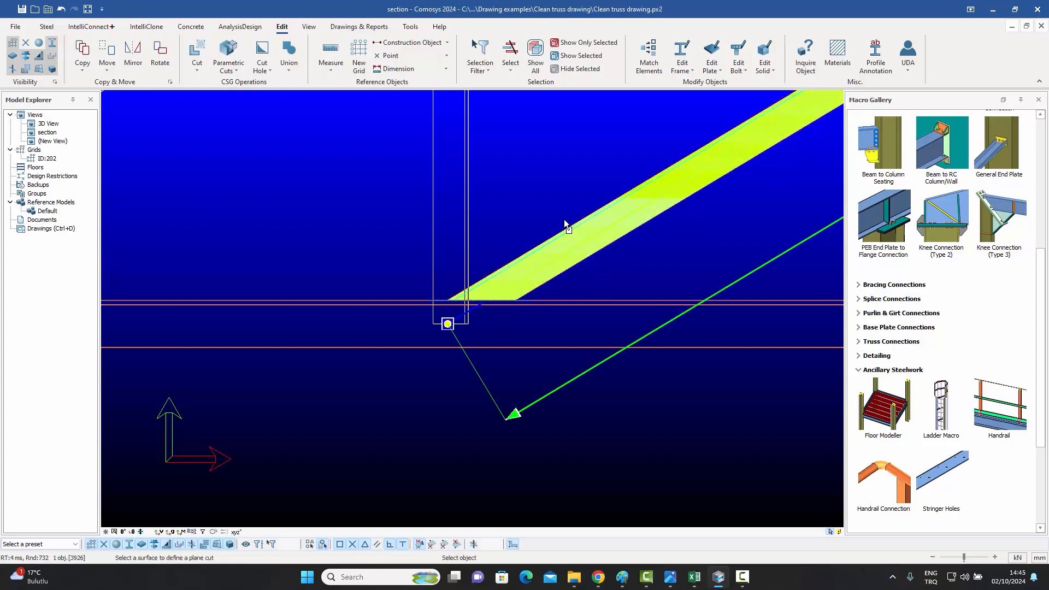
{"action": "left_click", "coordinate": [470, 204]}
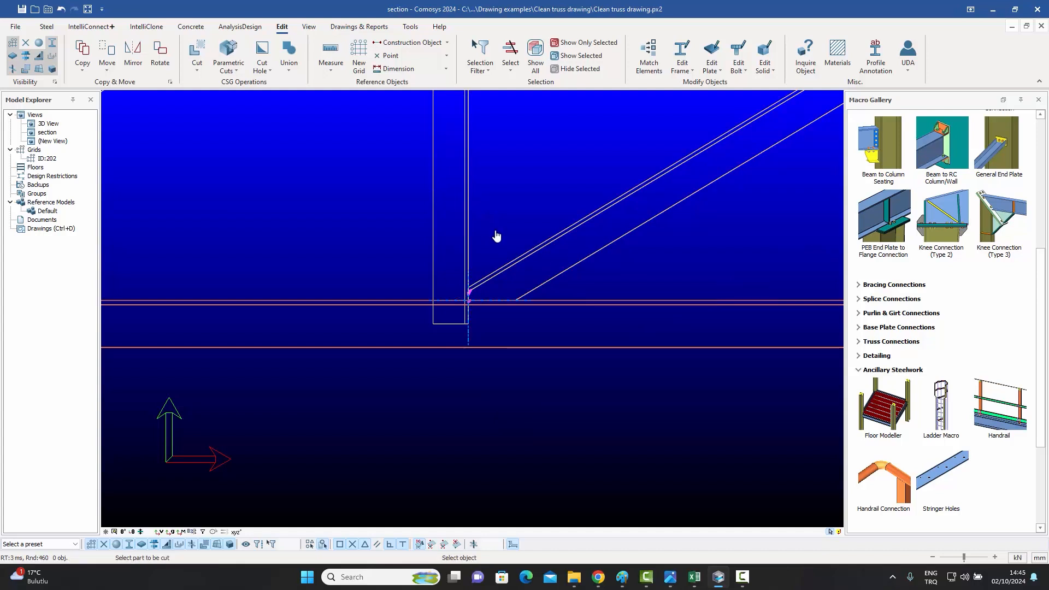
Step: Trim the truss vertical's lower end with Plane Cut by Surface, using the bottom chord's top face
{"action": "left_click", "coordinate": [433, 197]}
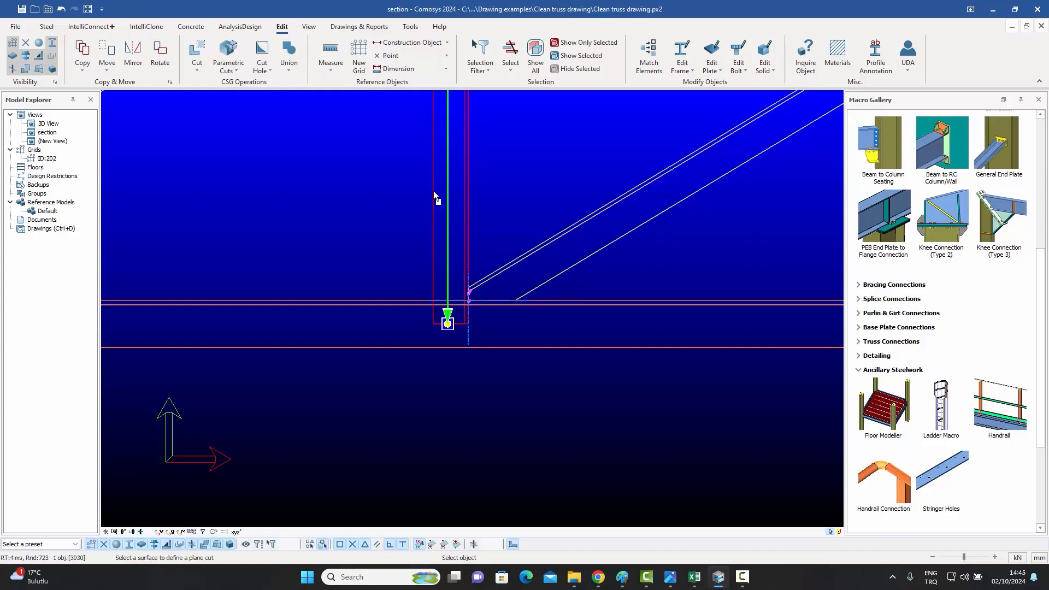
{"action": "left_click", "coordinate": [616, 302]}
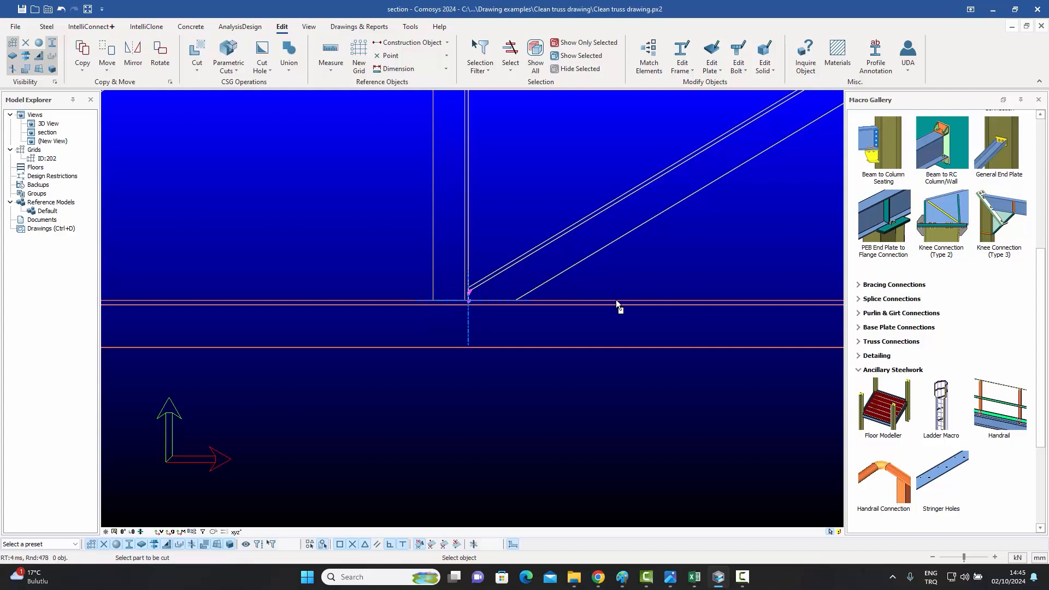
{"action": "key", "text": "Escape"}
{"action": "scroll", "coordinate": [495, 288], "scroll_direction": "up", "scroll_amount": 3}
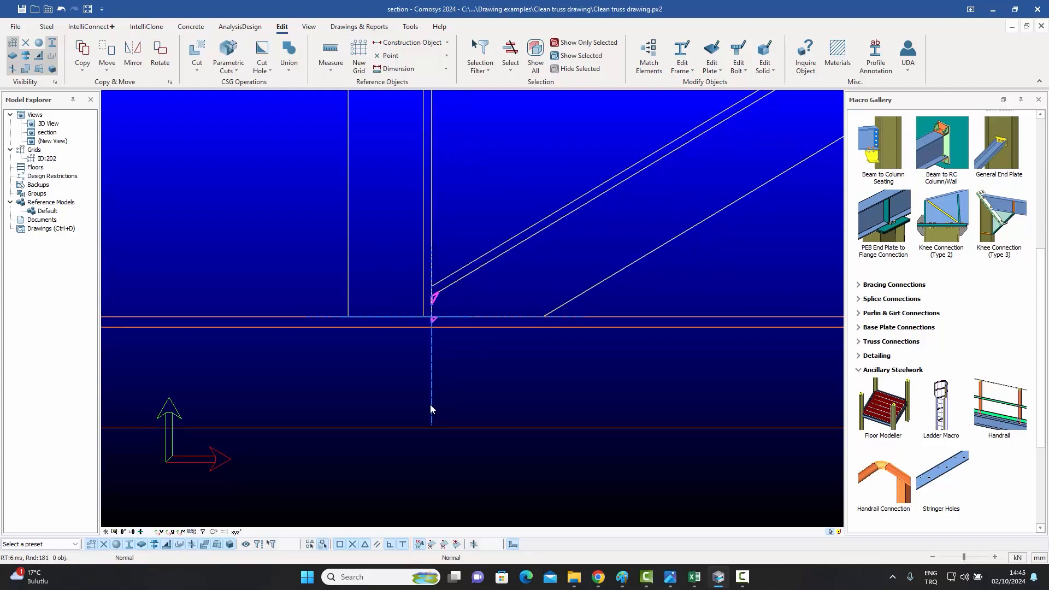
{"action": "scroll", "coordinate": [516, 296], "scroll_direction": "down", "scroll_amount": 2}
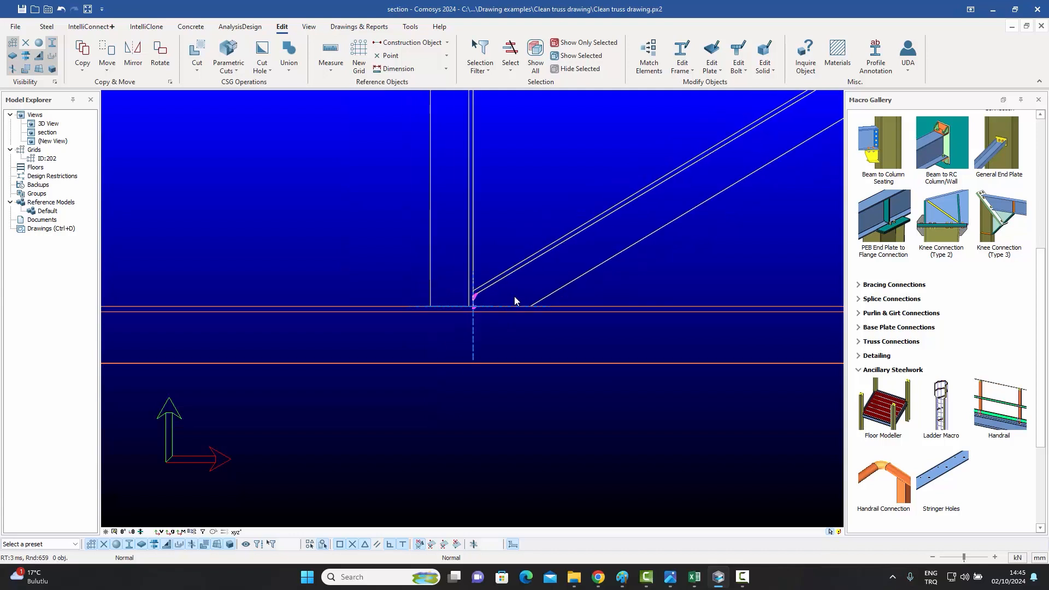